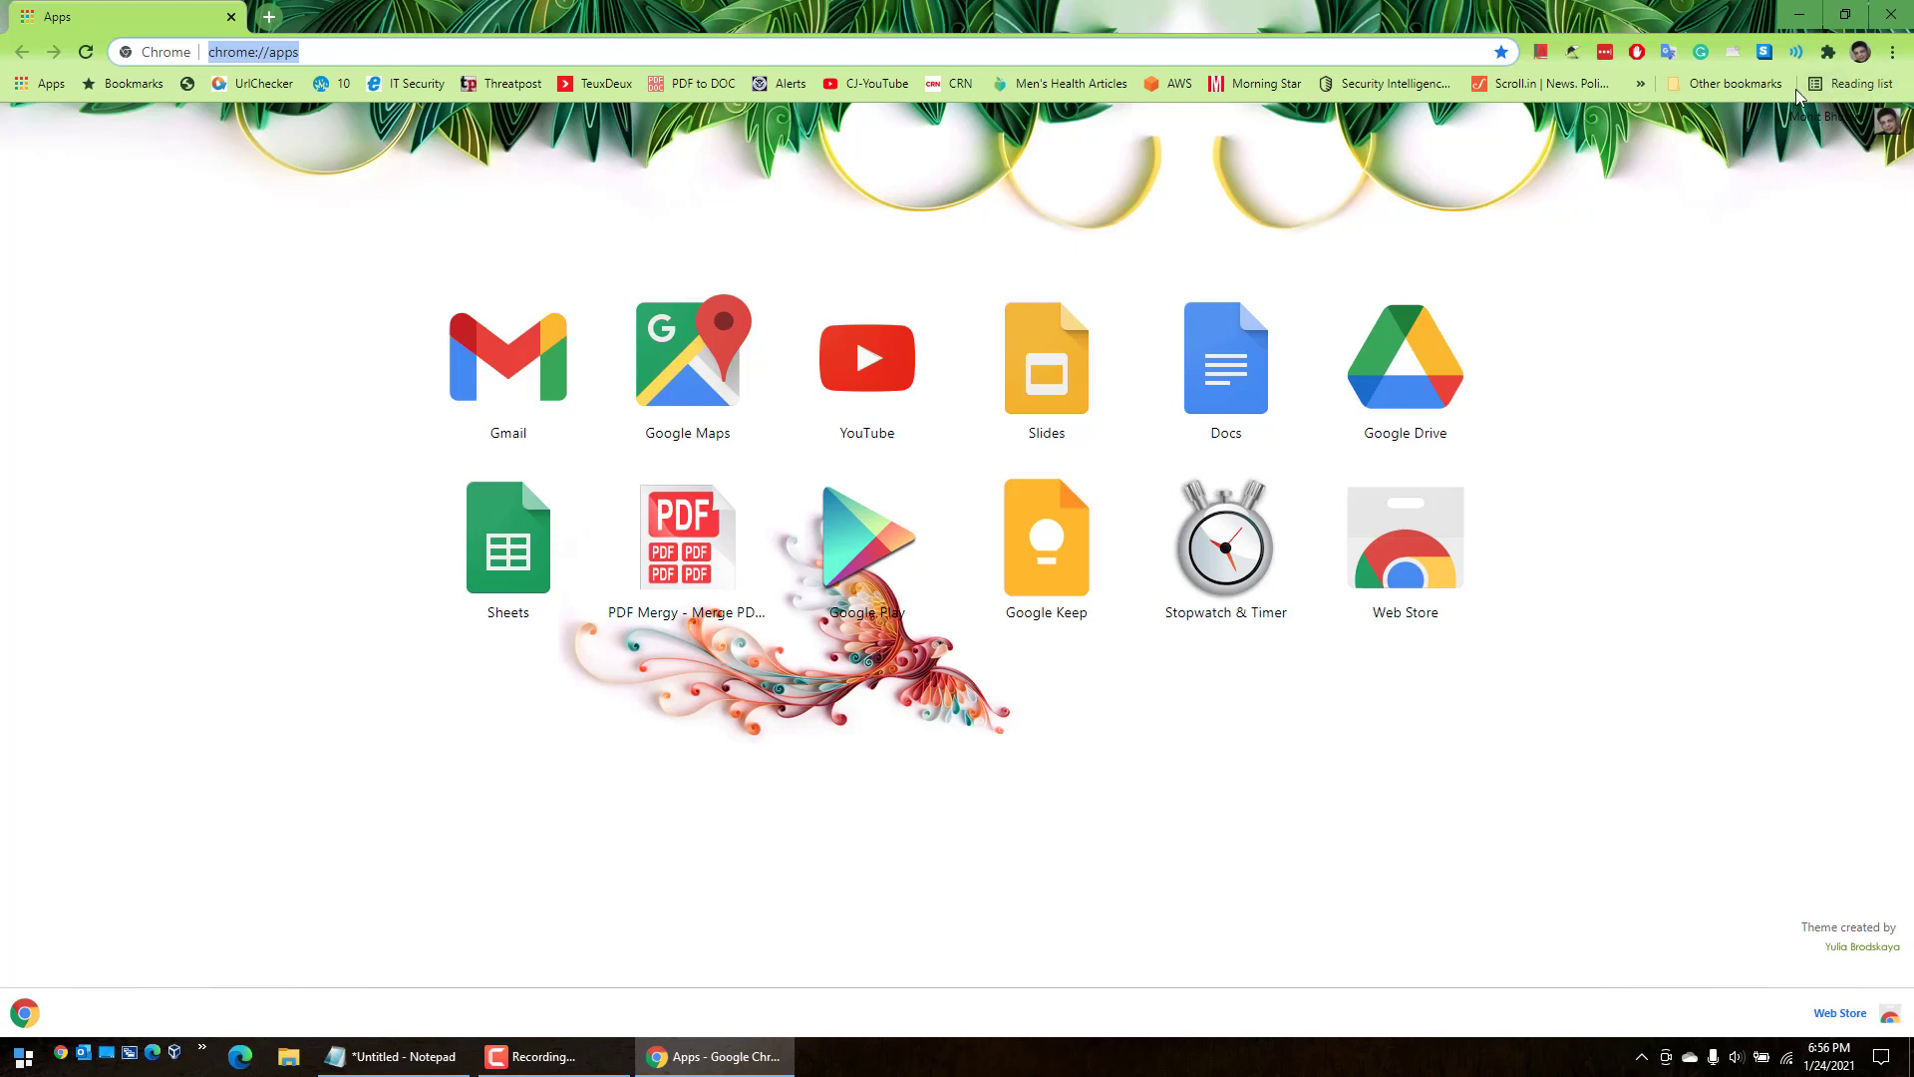
Look over the pages saved in the Reading list, then close it.
click(1868, 88)
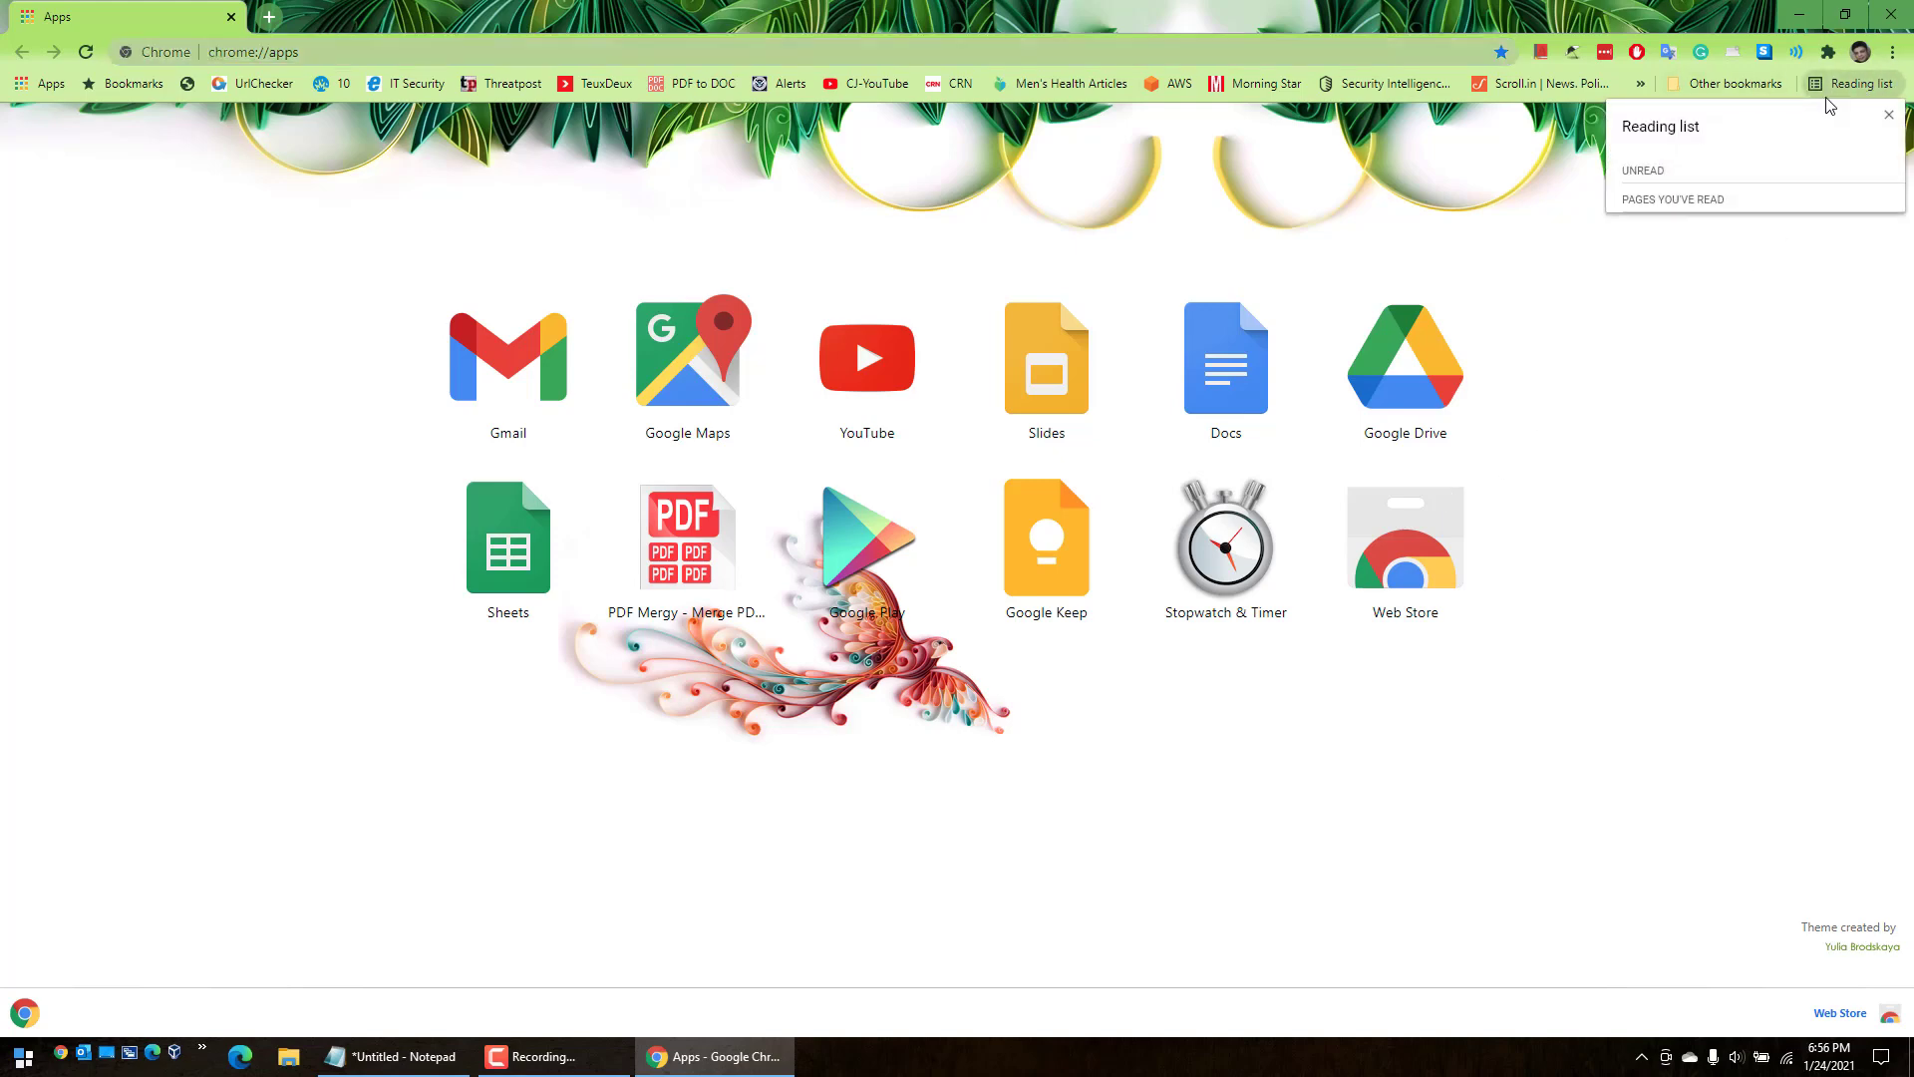
click(1890, 117)
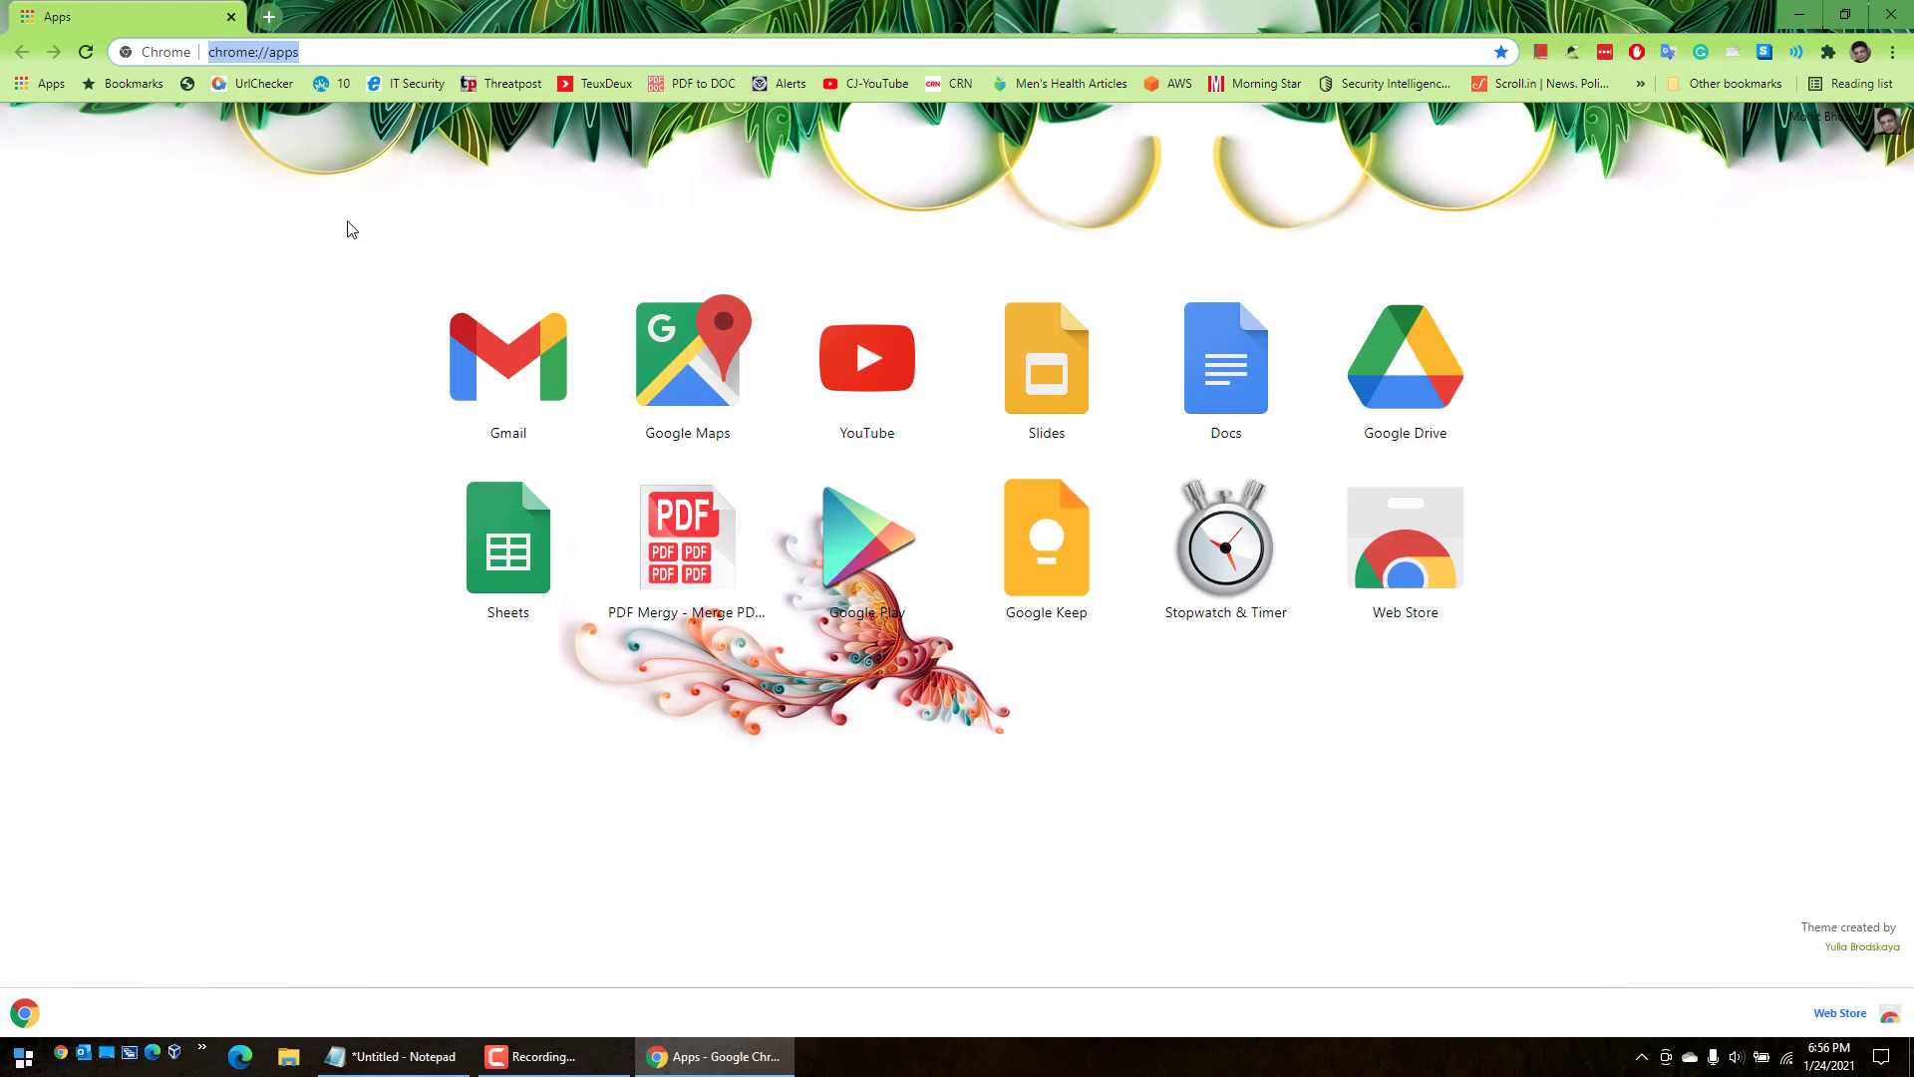
click(284, 154)
Load the chrome://flags Experiments page.
click(310, 51)
text(chrome://)
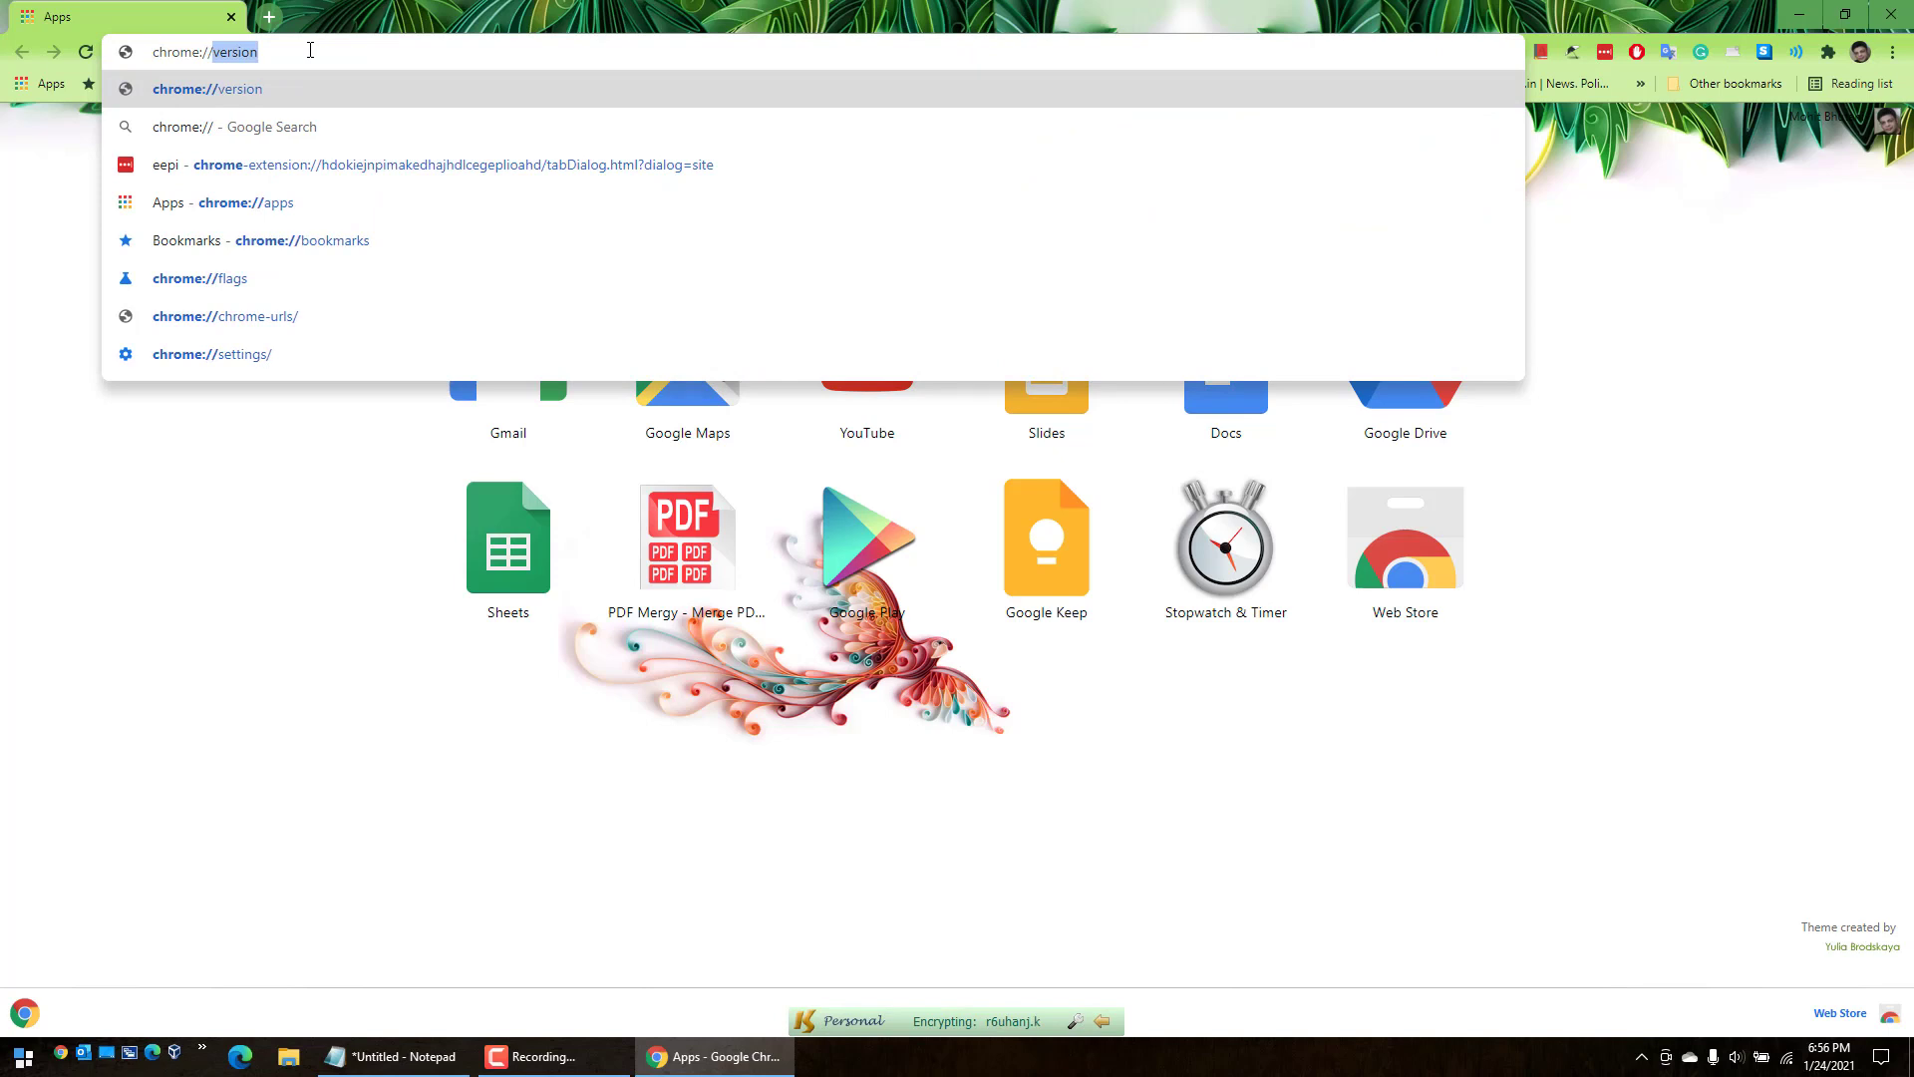
text(flas)
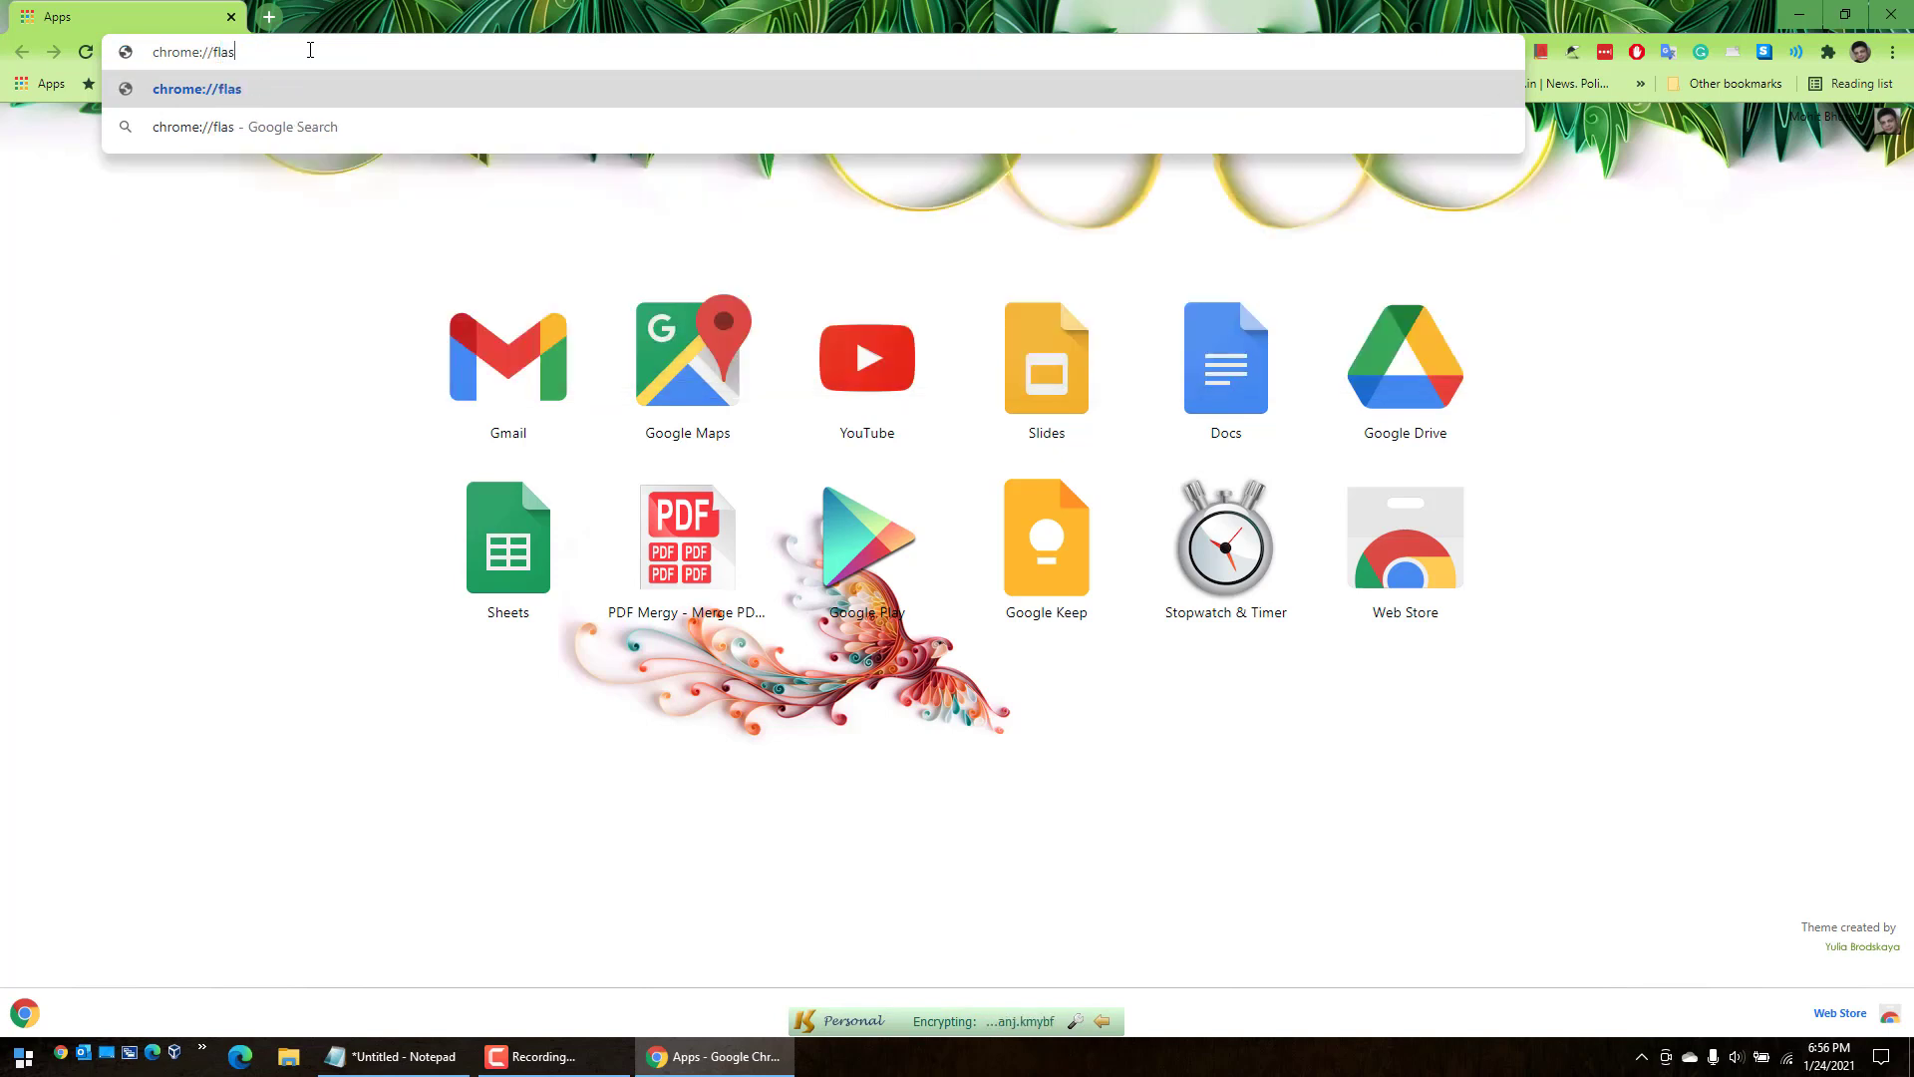
key(BackSpace)
text(gs)
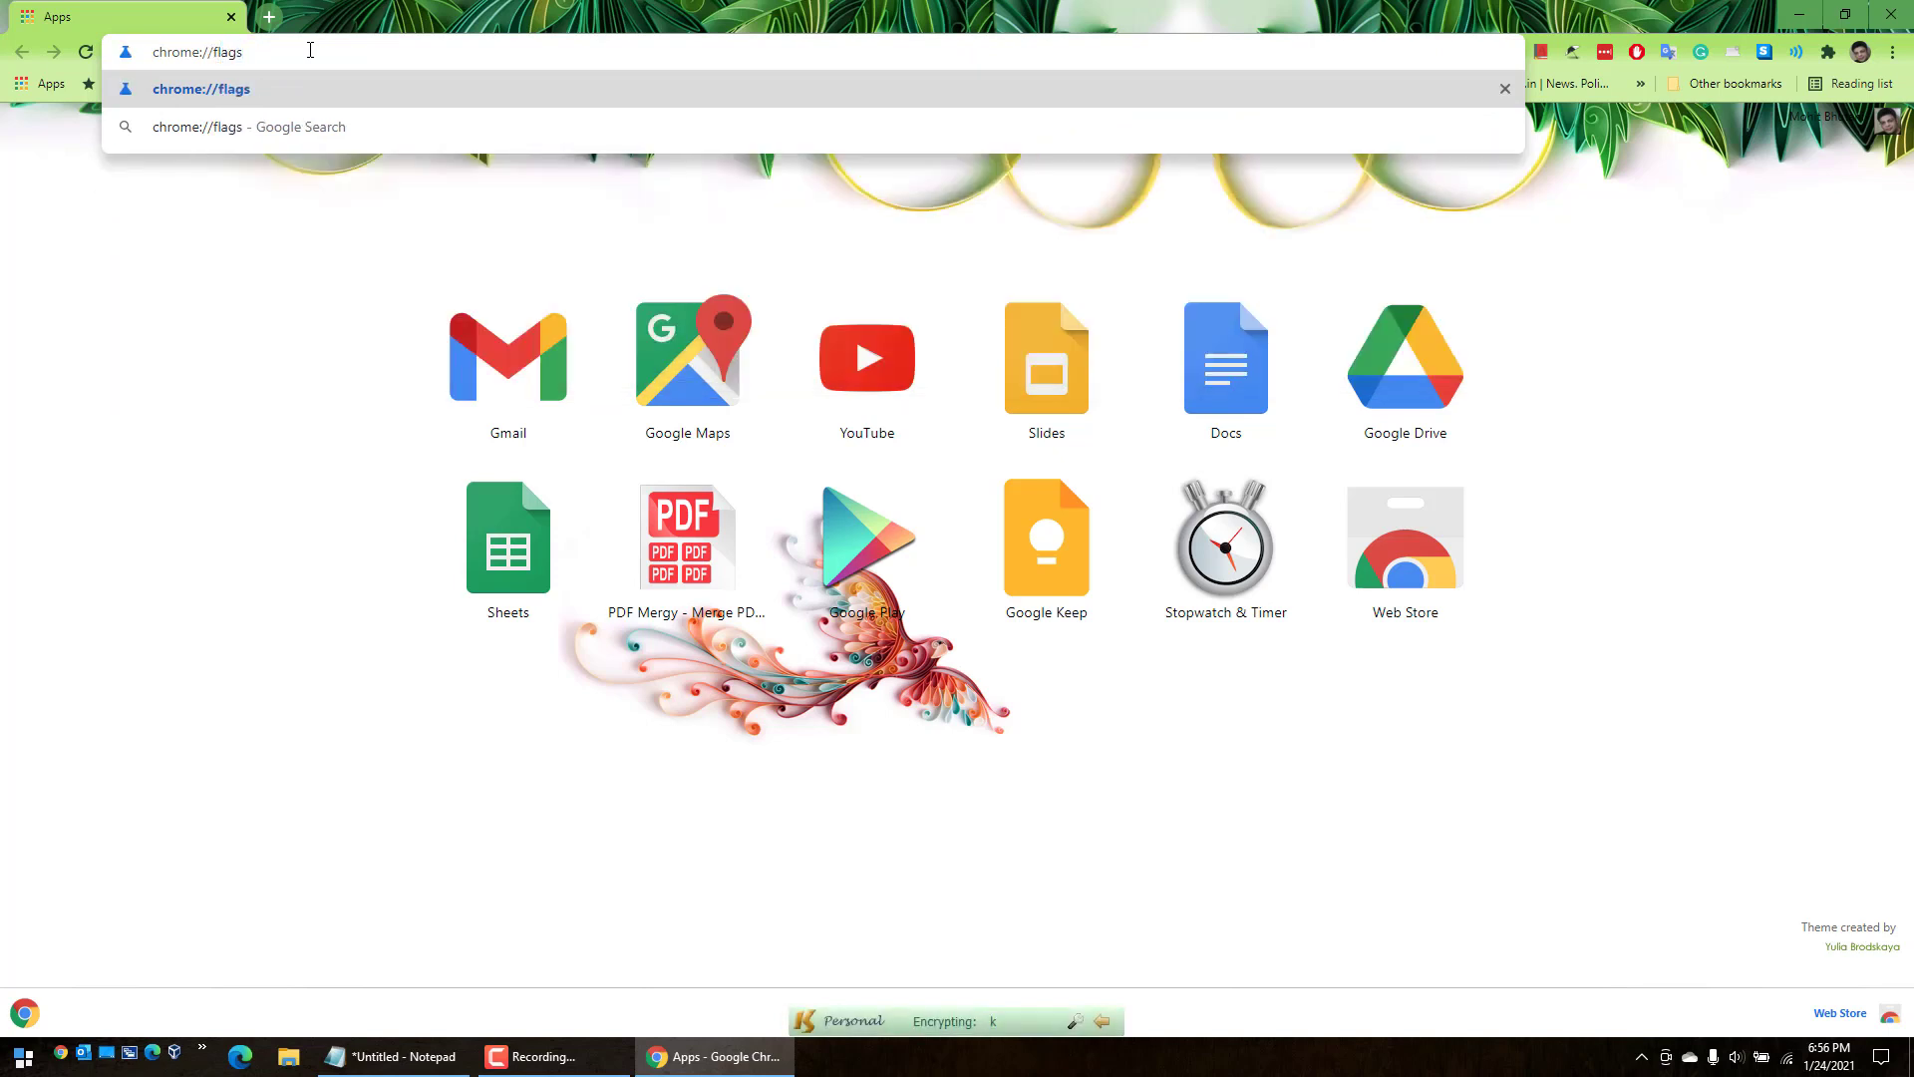
key(Return)
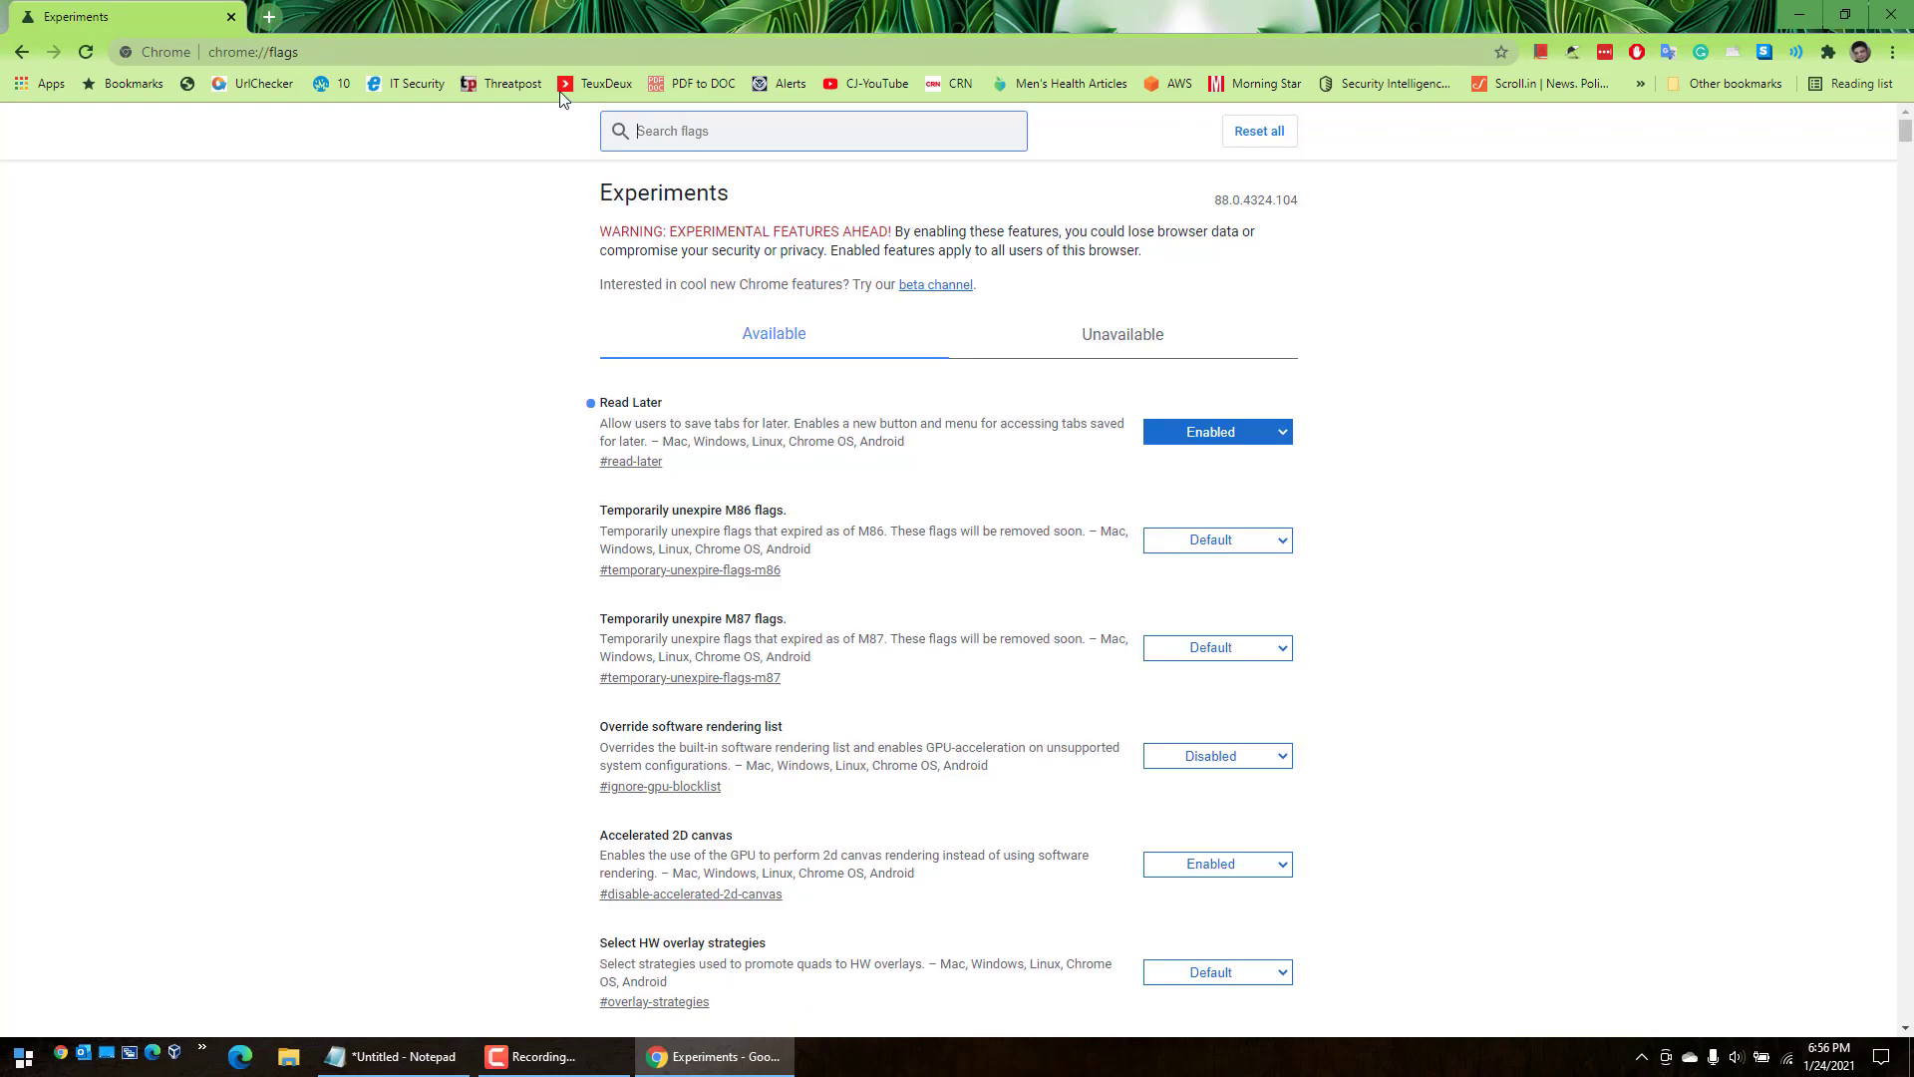
Find the Read Later flag and keep it set to Enabled.
scroll(910, 320, down, 20)
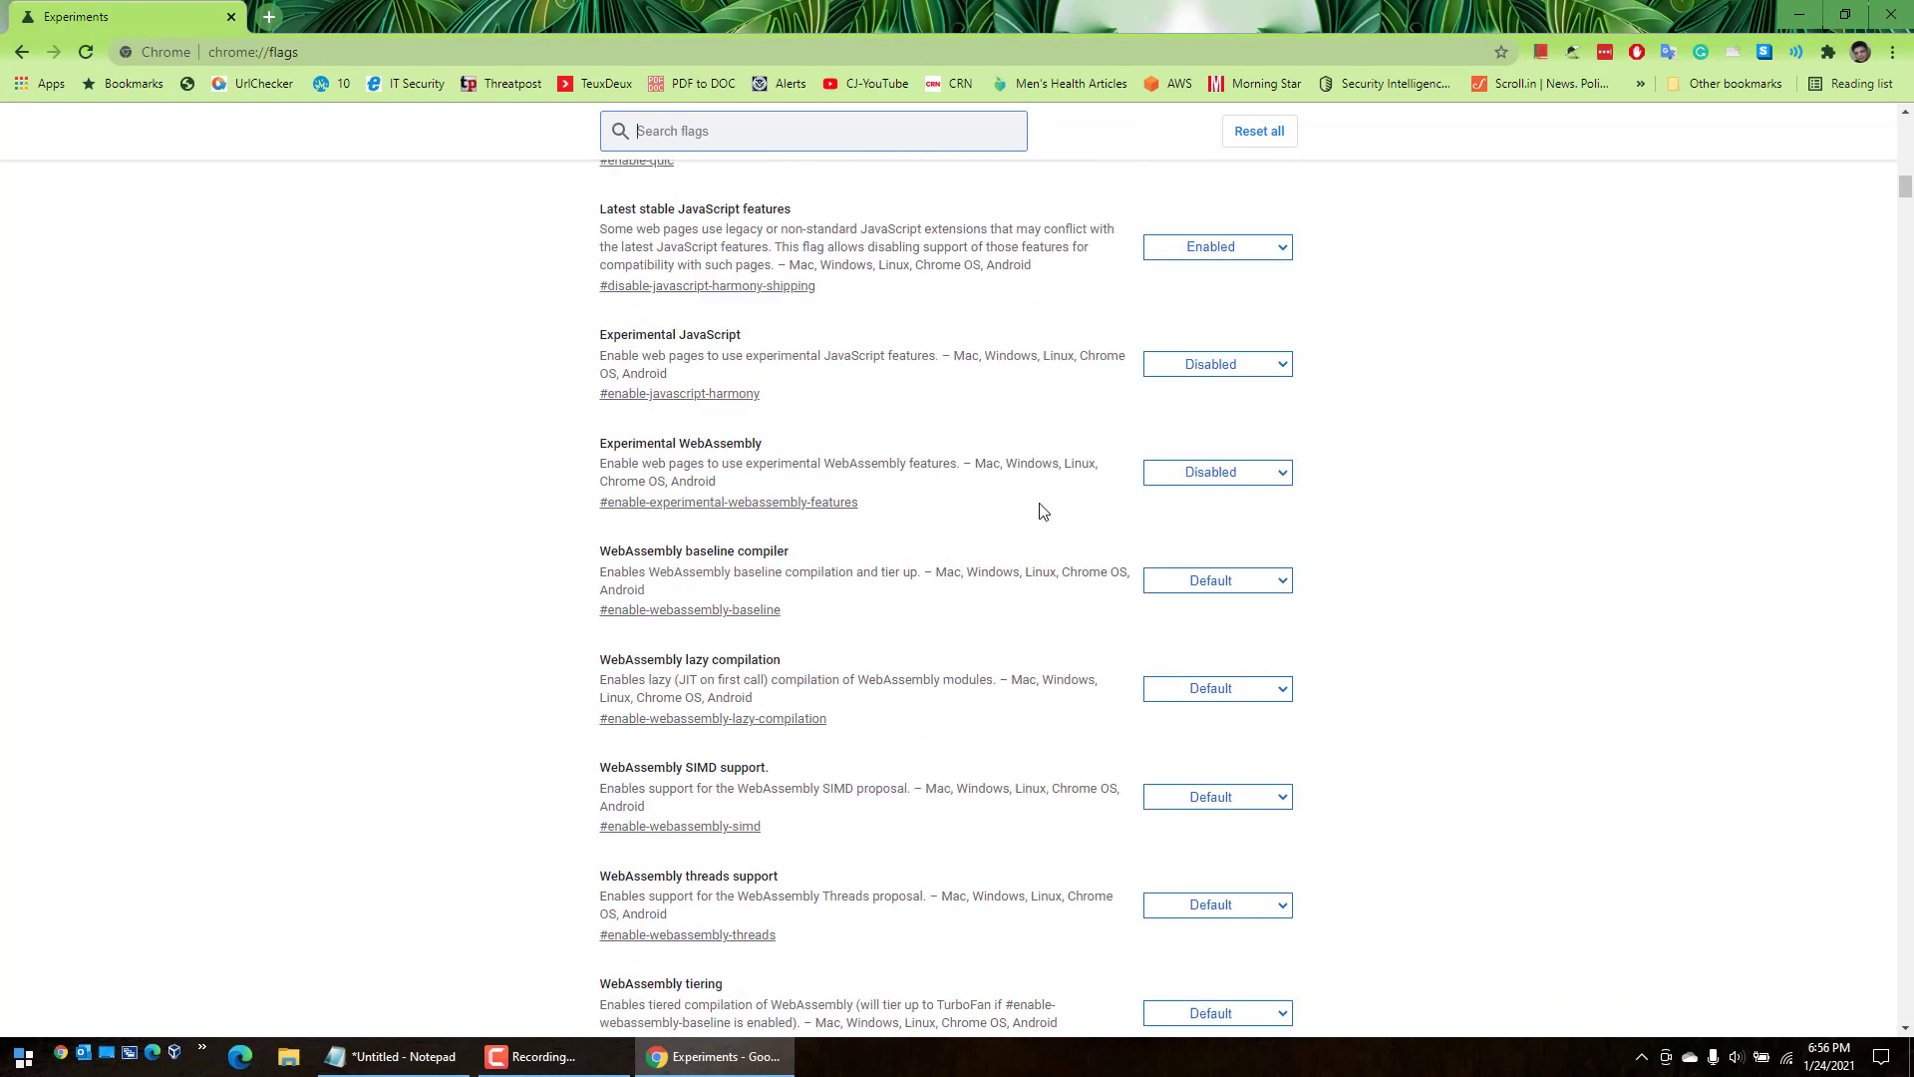
scroll(1047, 515, down, 9)
scroll(1055, 518, up, 17)
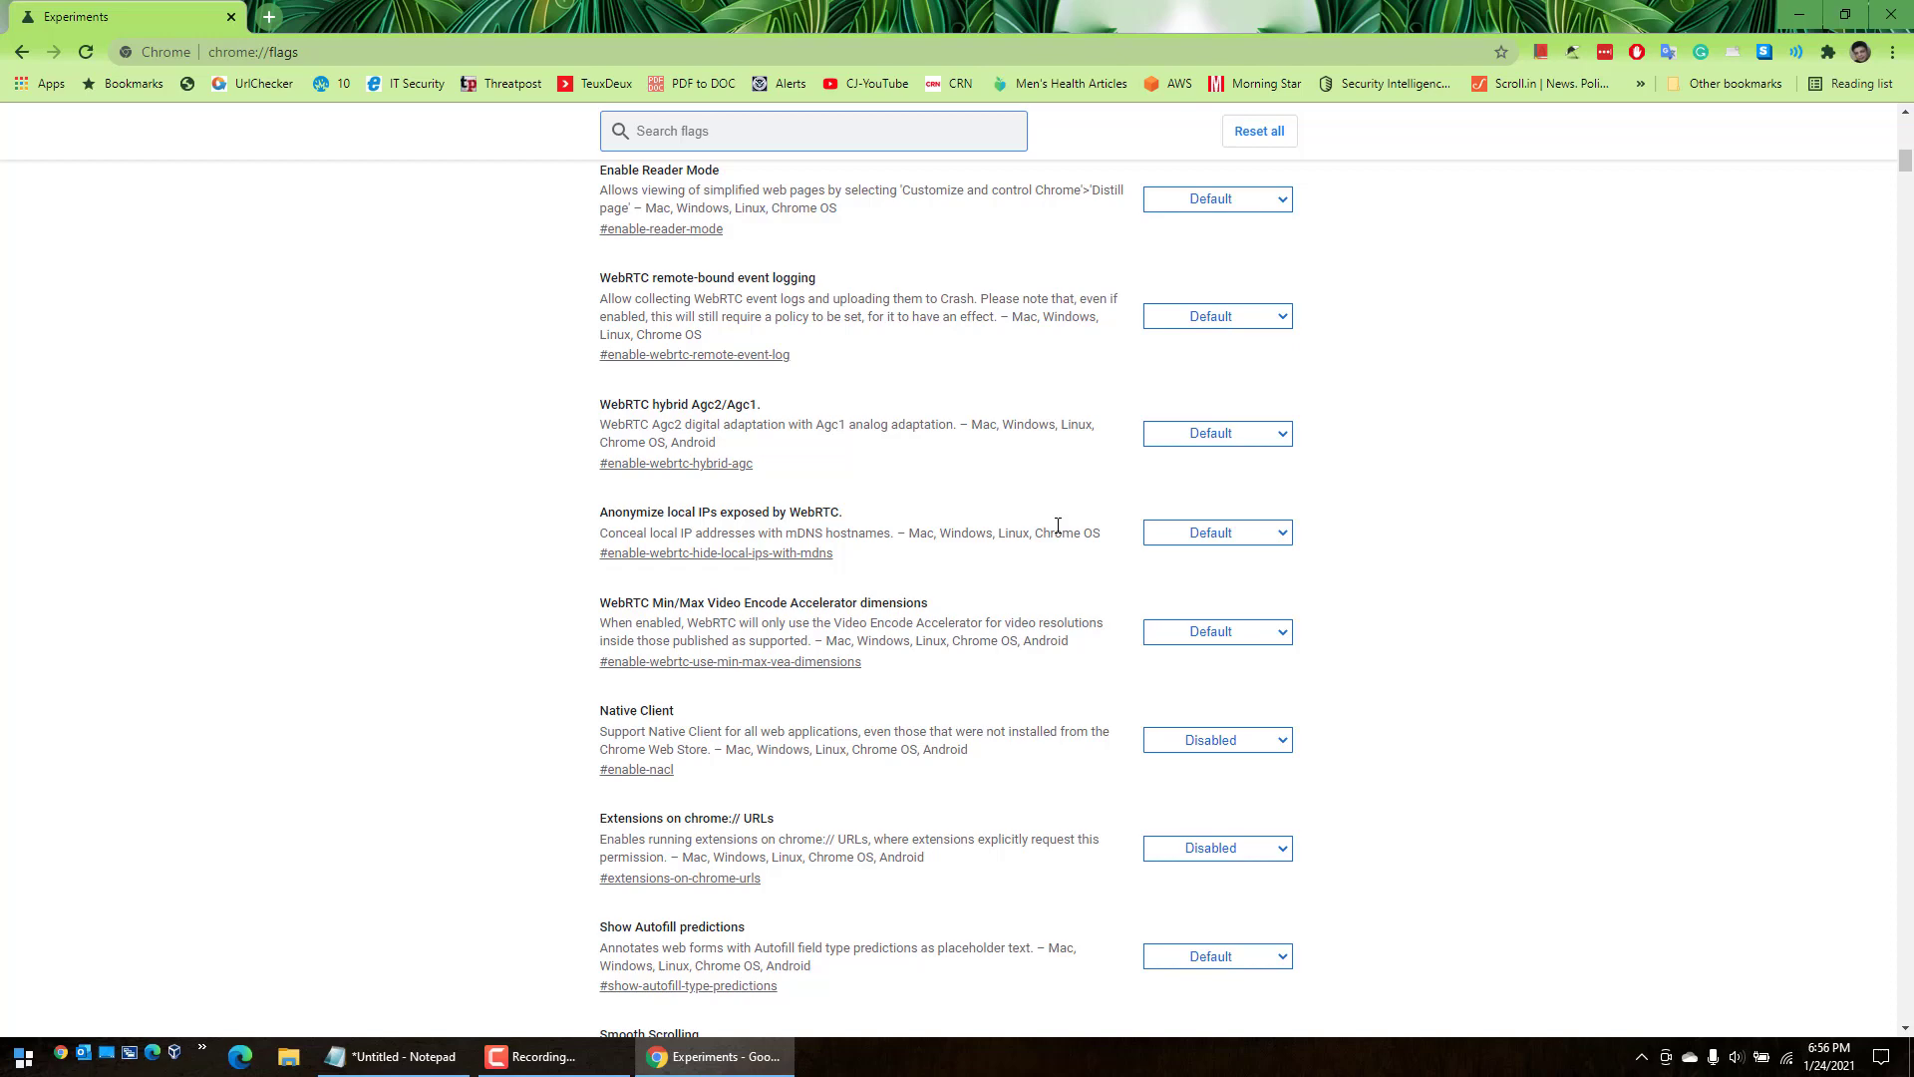
scroll(1058, 525, up, 12)
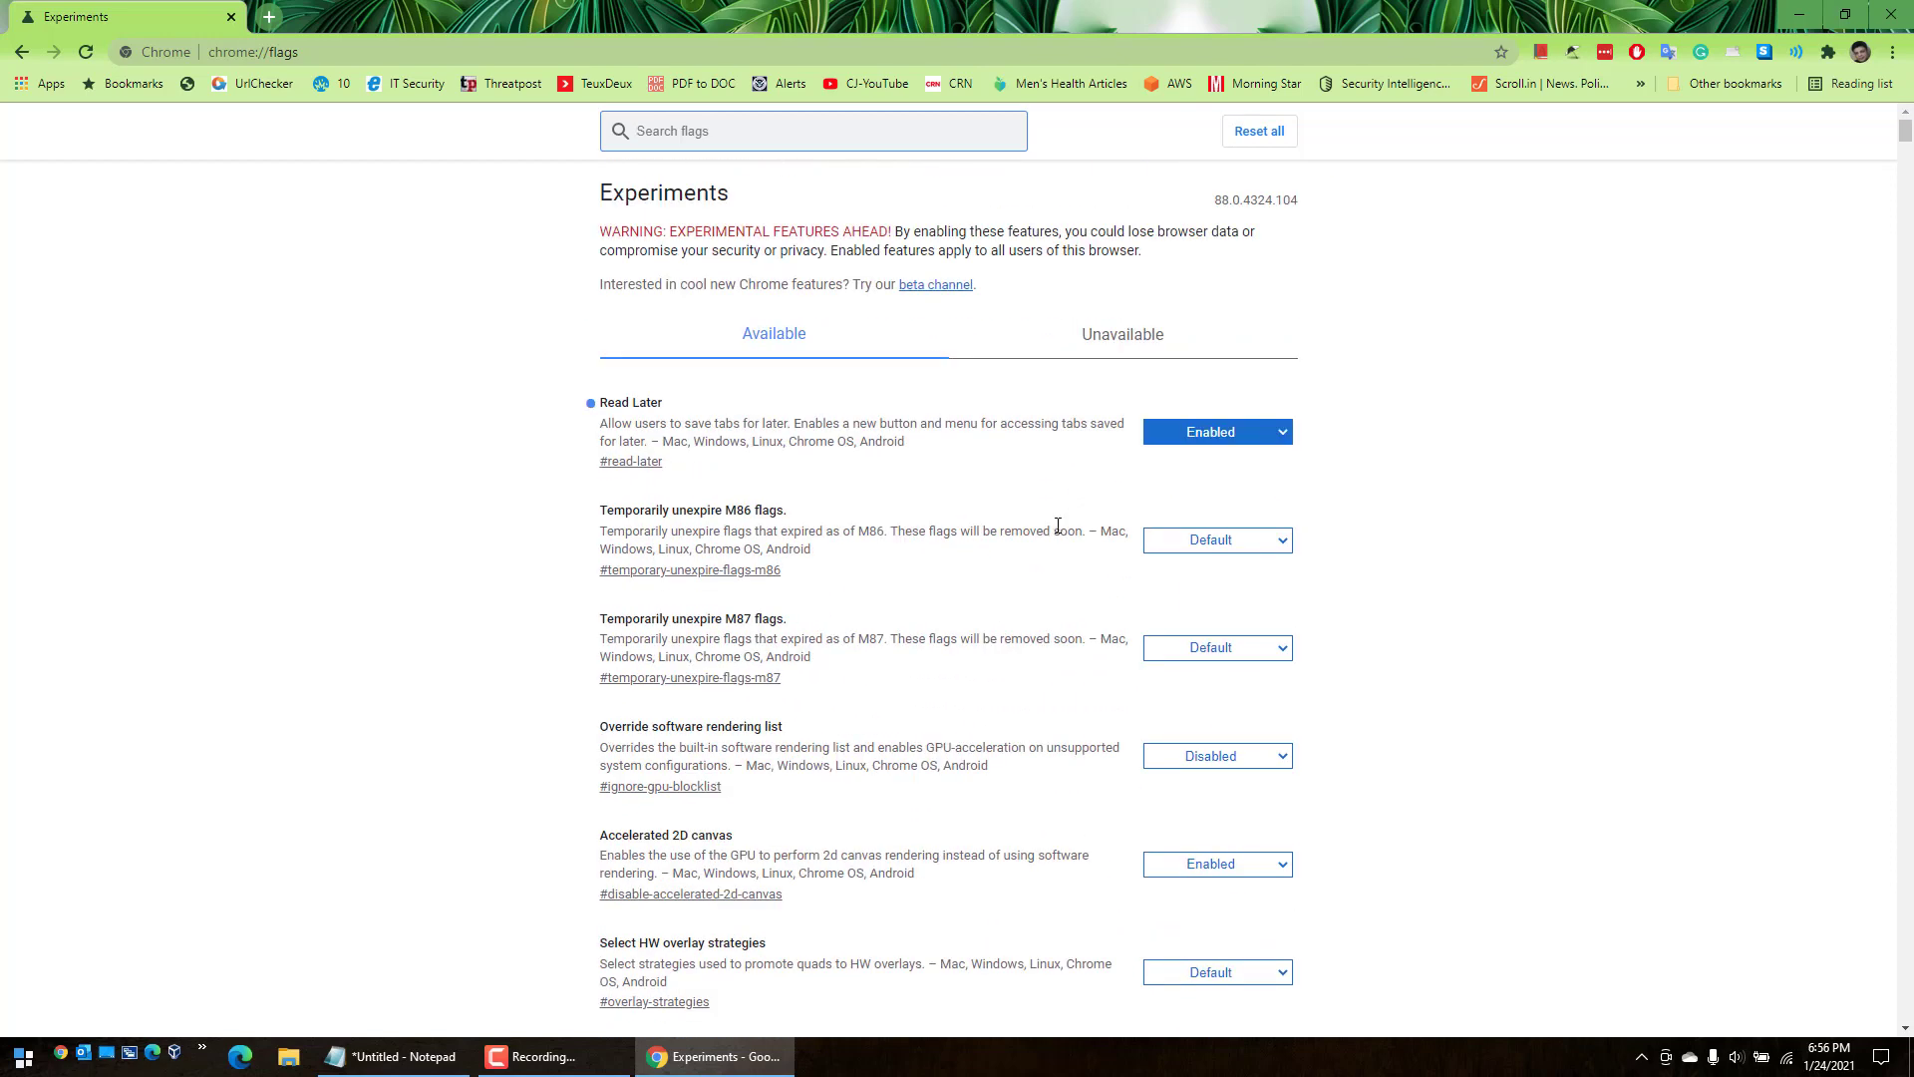
scroll(1061, 528, down, 3)
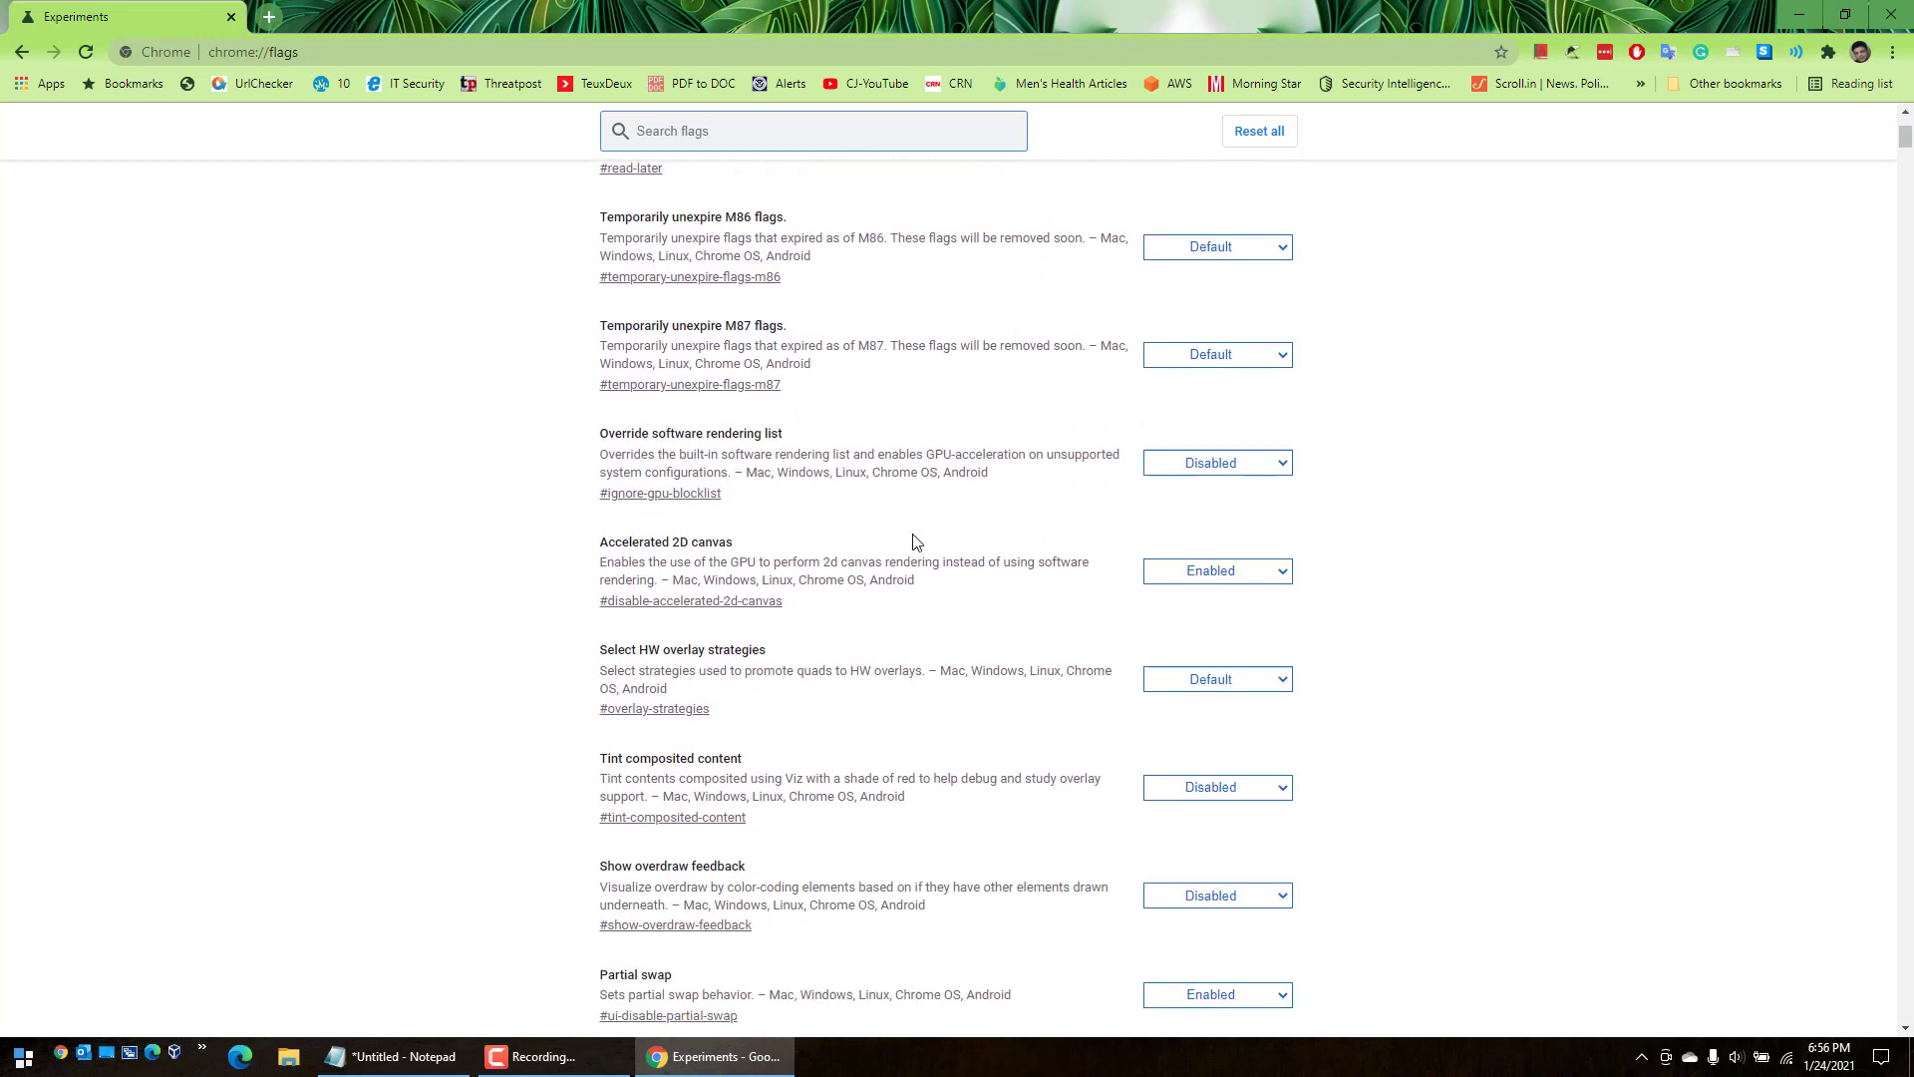
scroll(956, 509, up, 3)
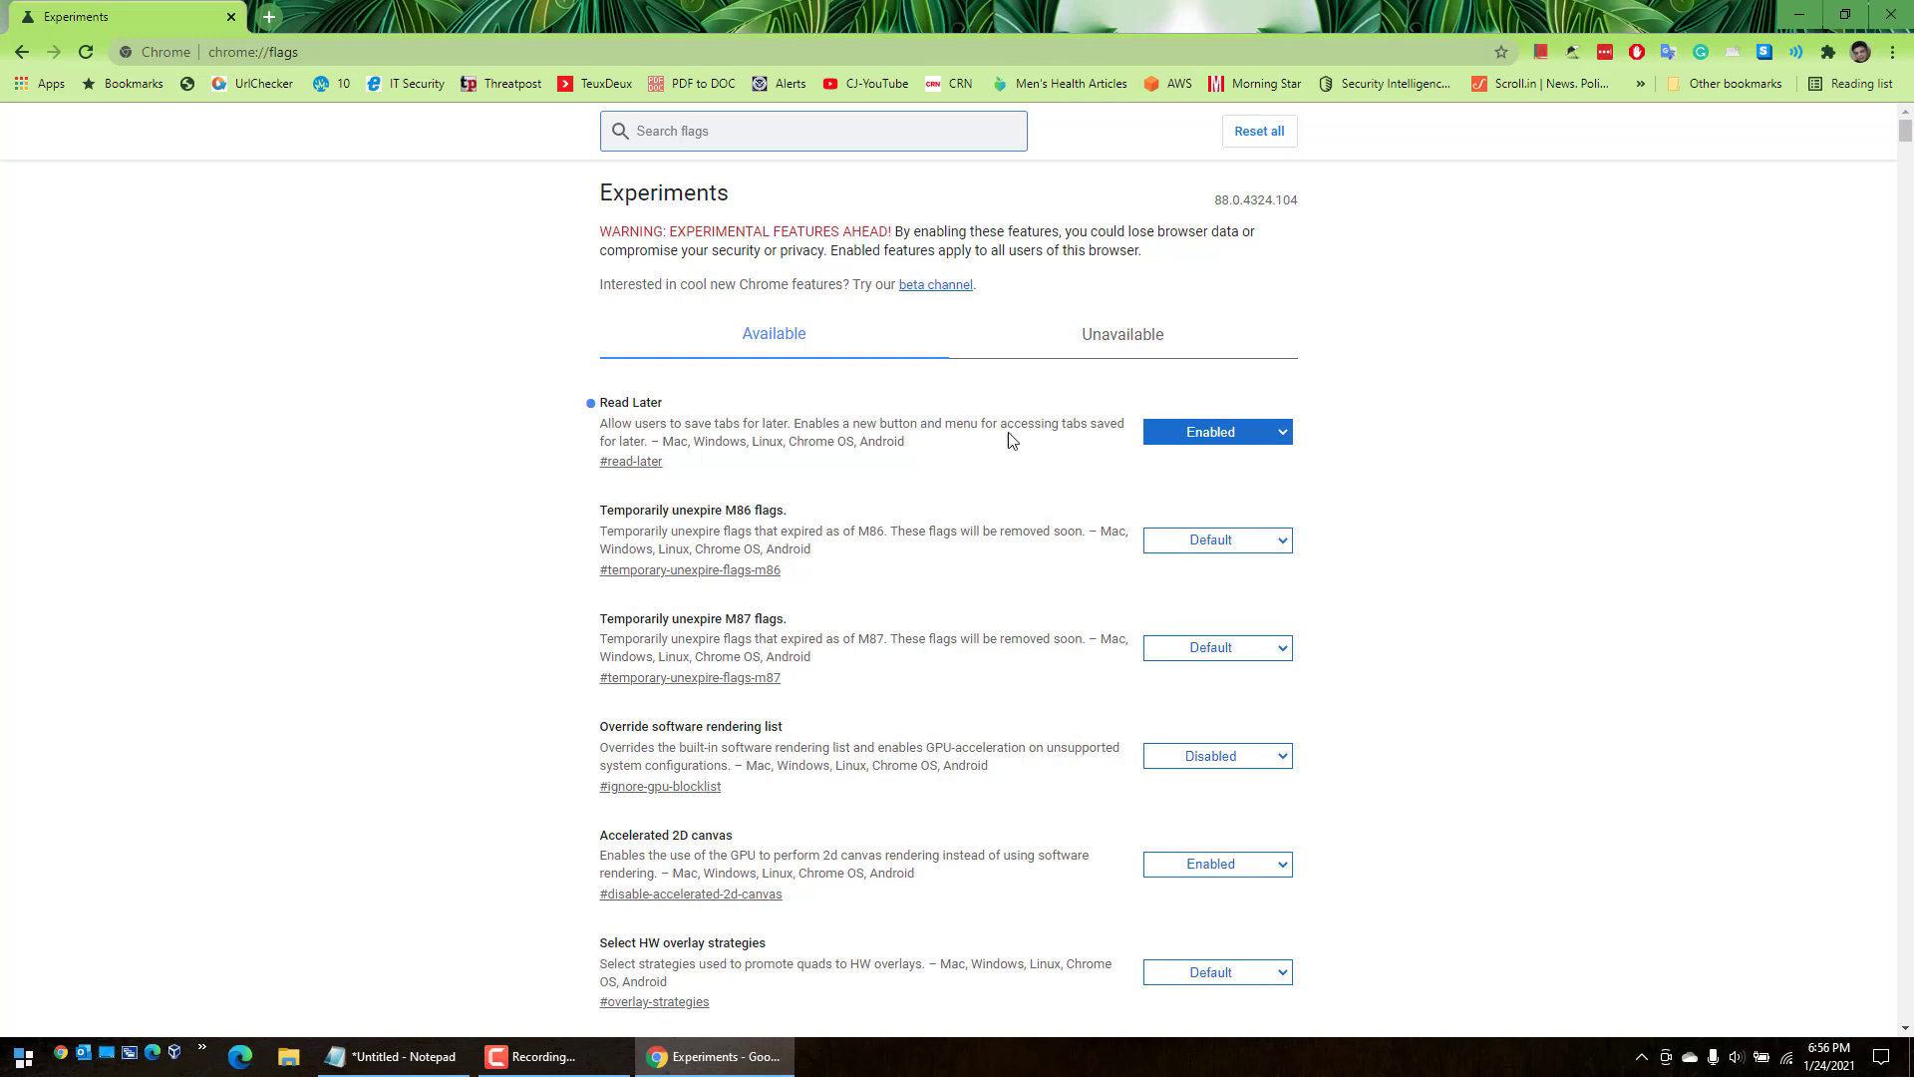
click(1285, 437)
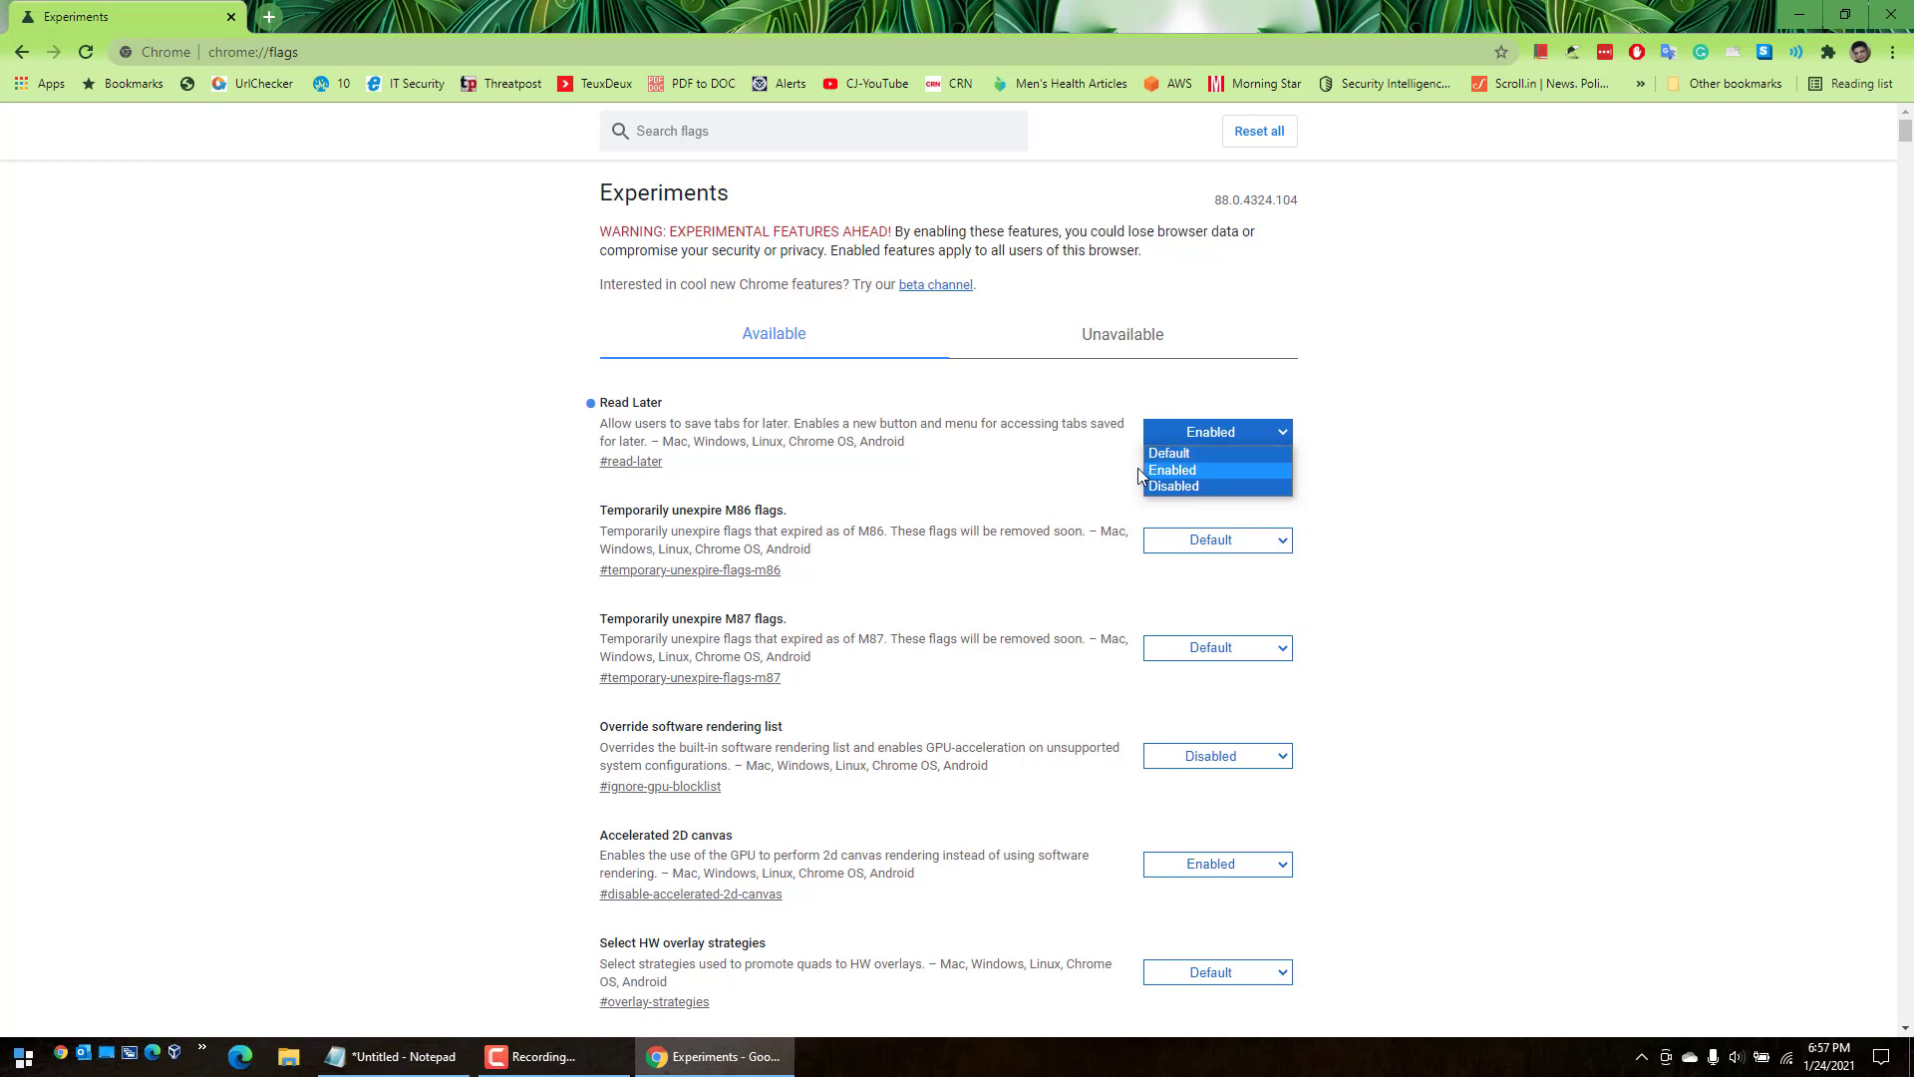
click(1339, 462)
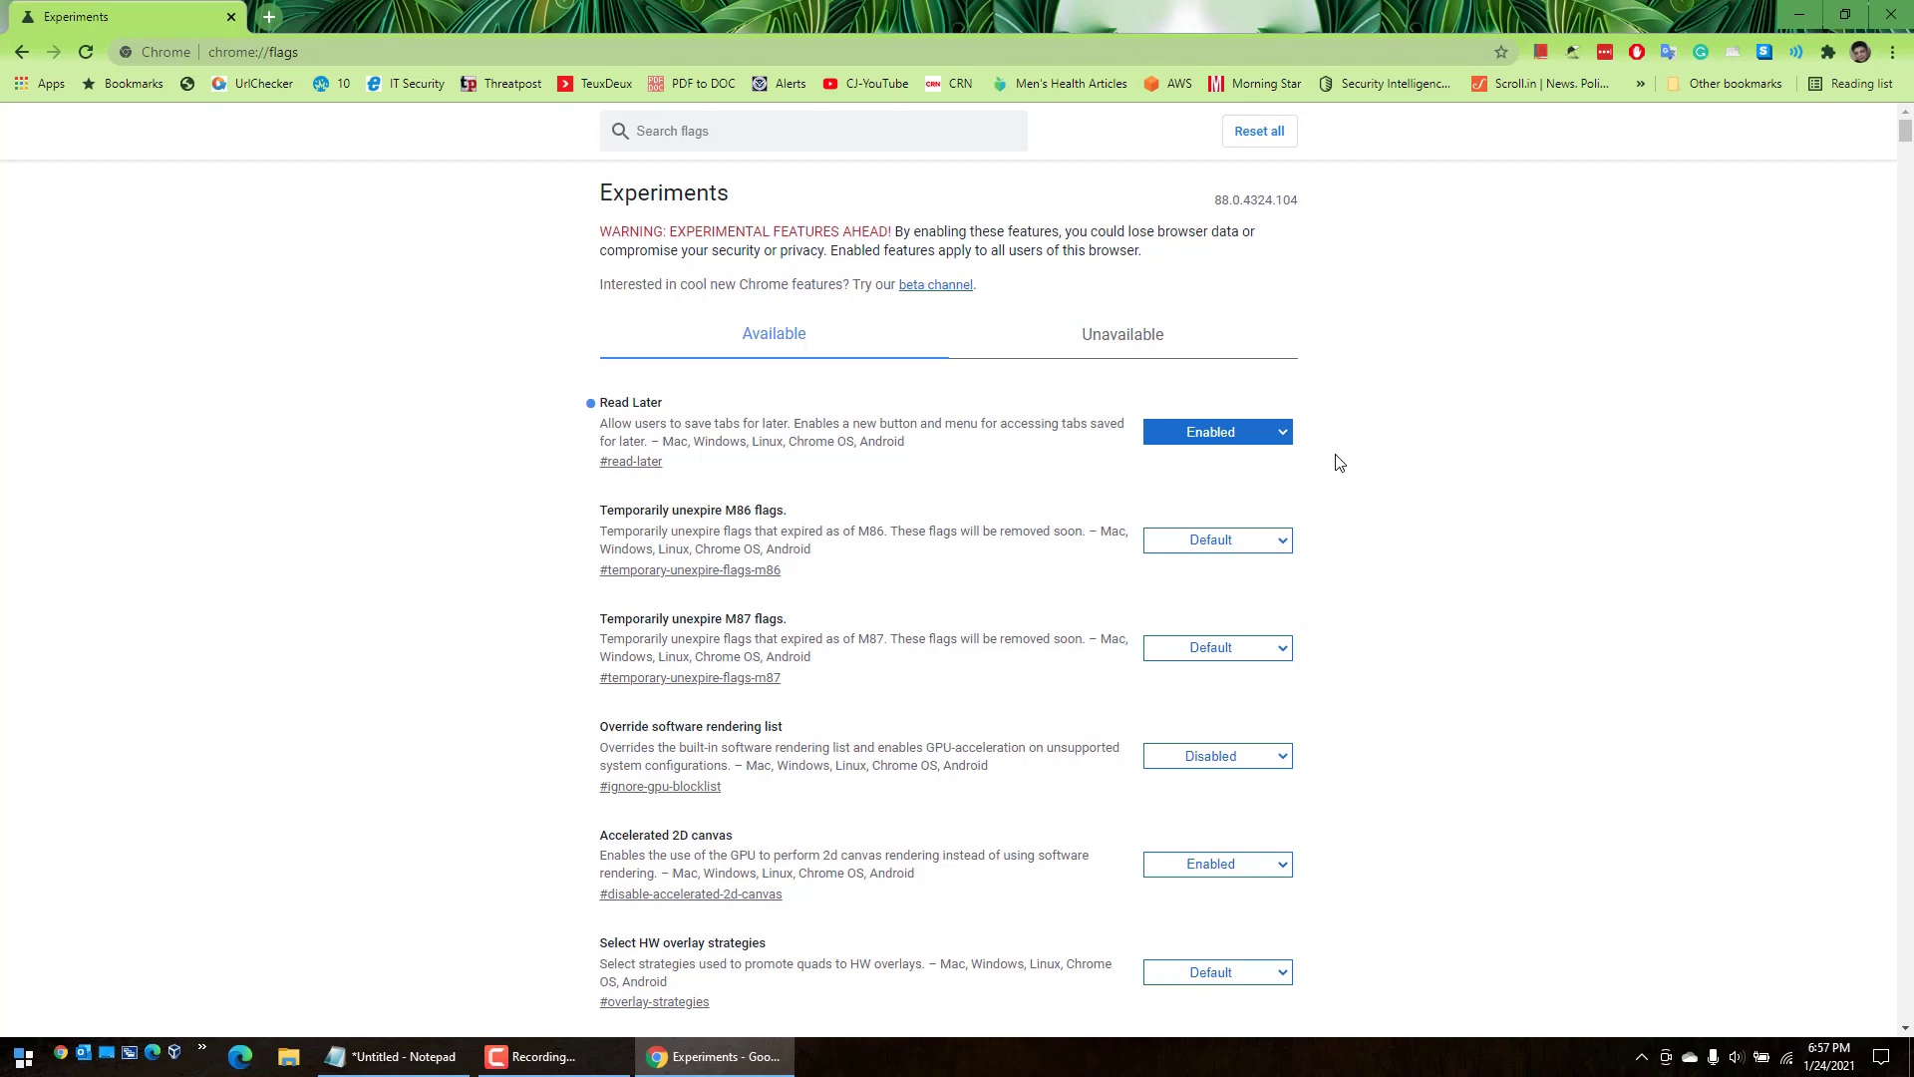
Open the eWeek site in a fresh window and open its article on remote-work security challenges.
click(1894, 20)
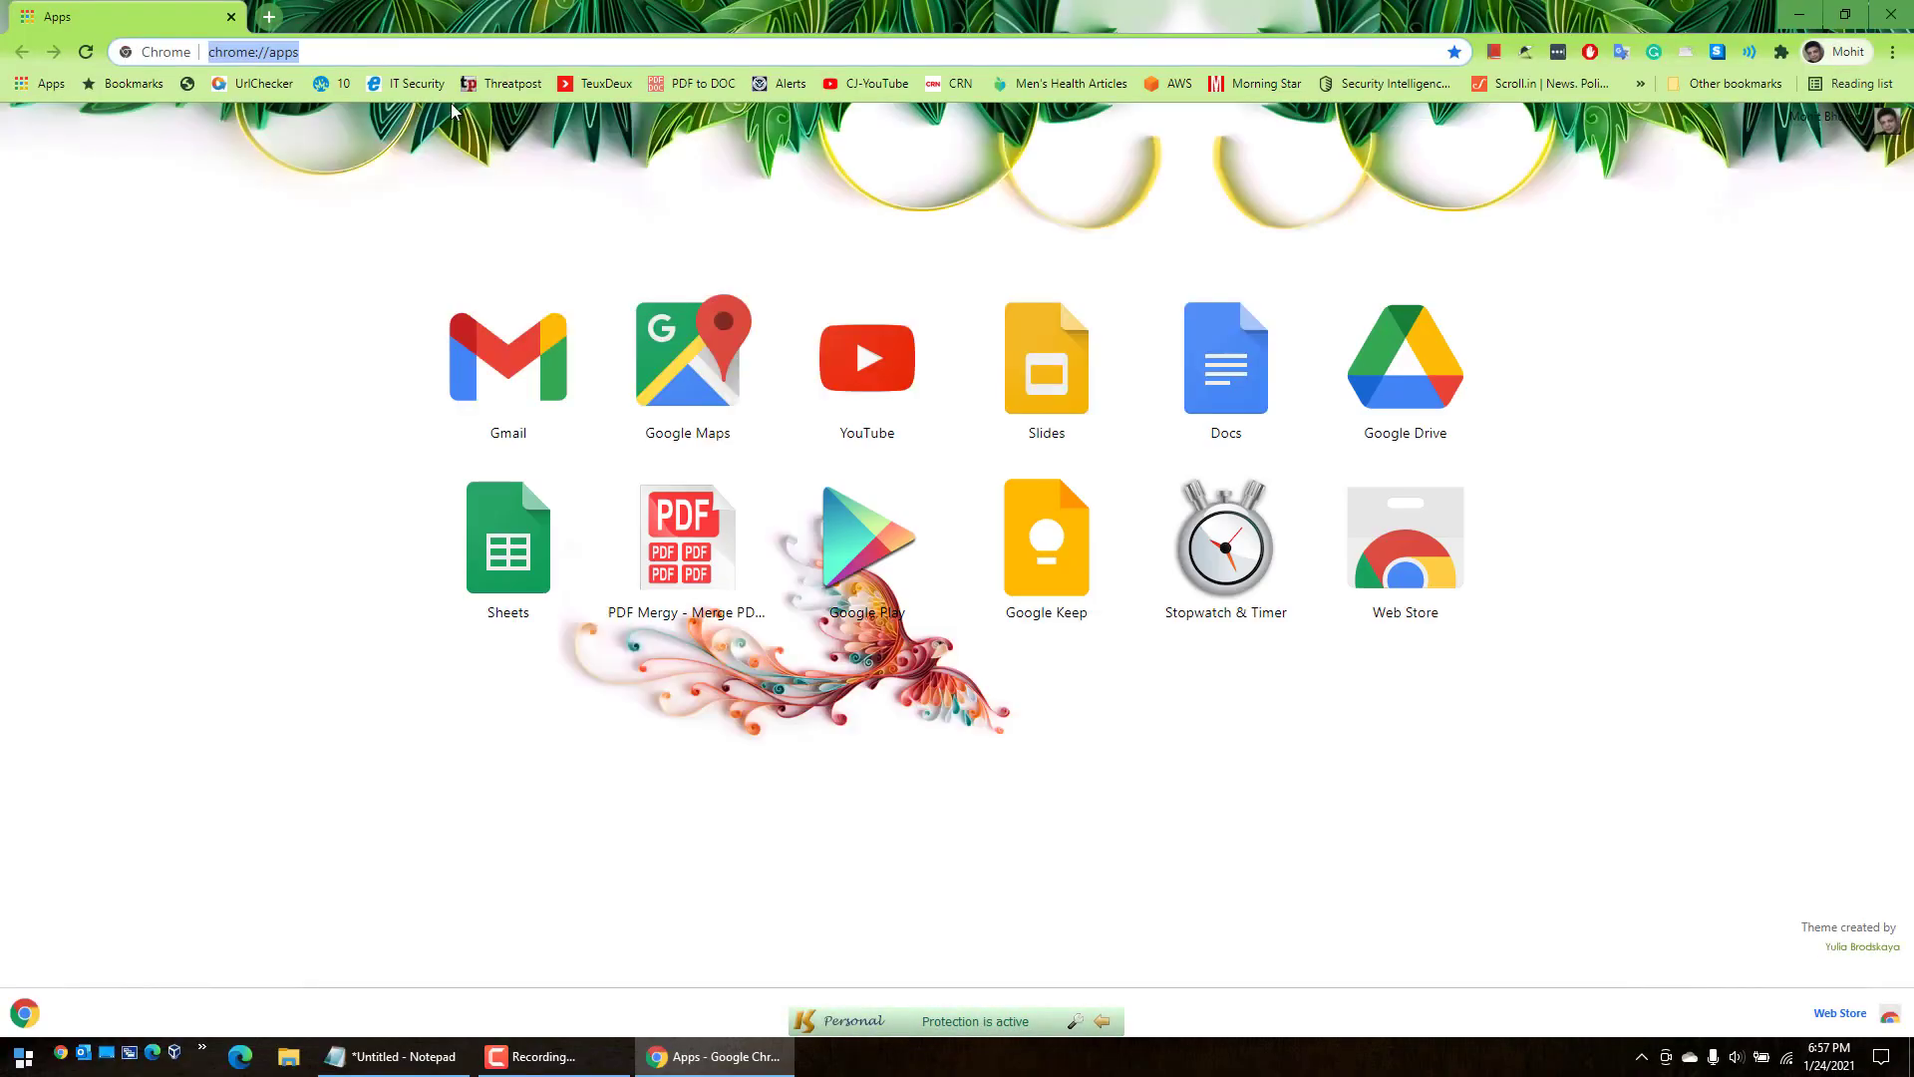
click(423, 83)
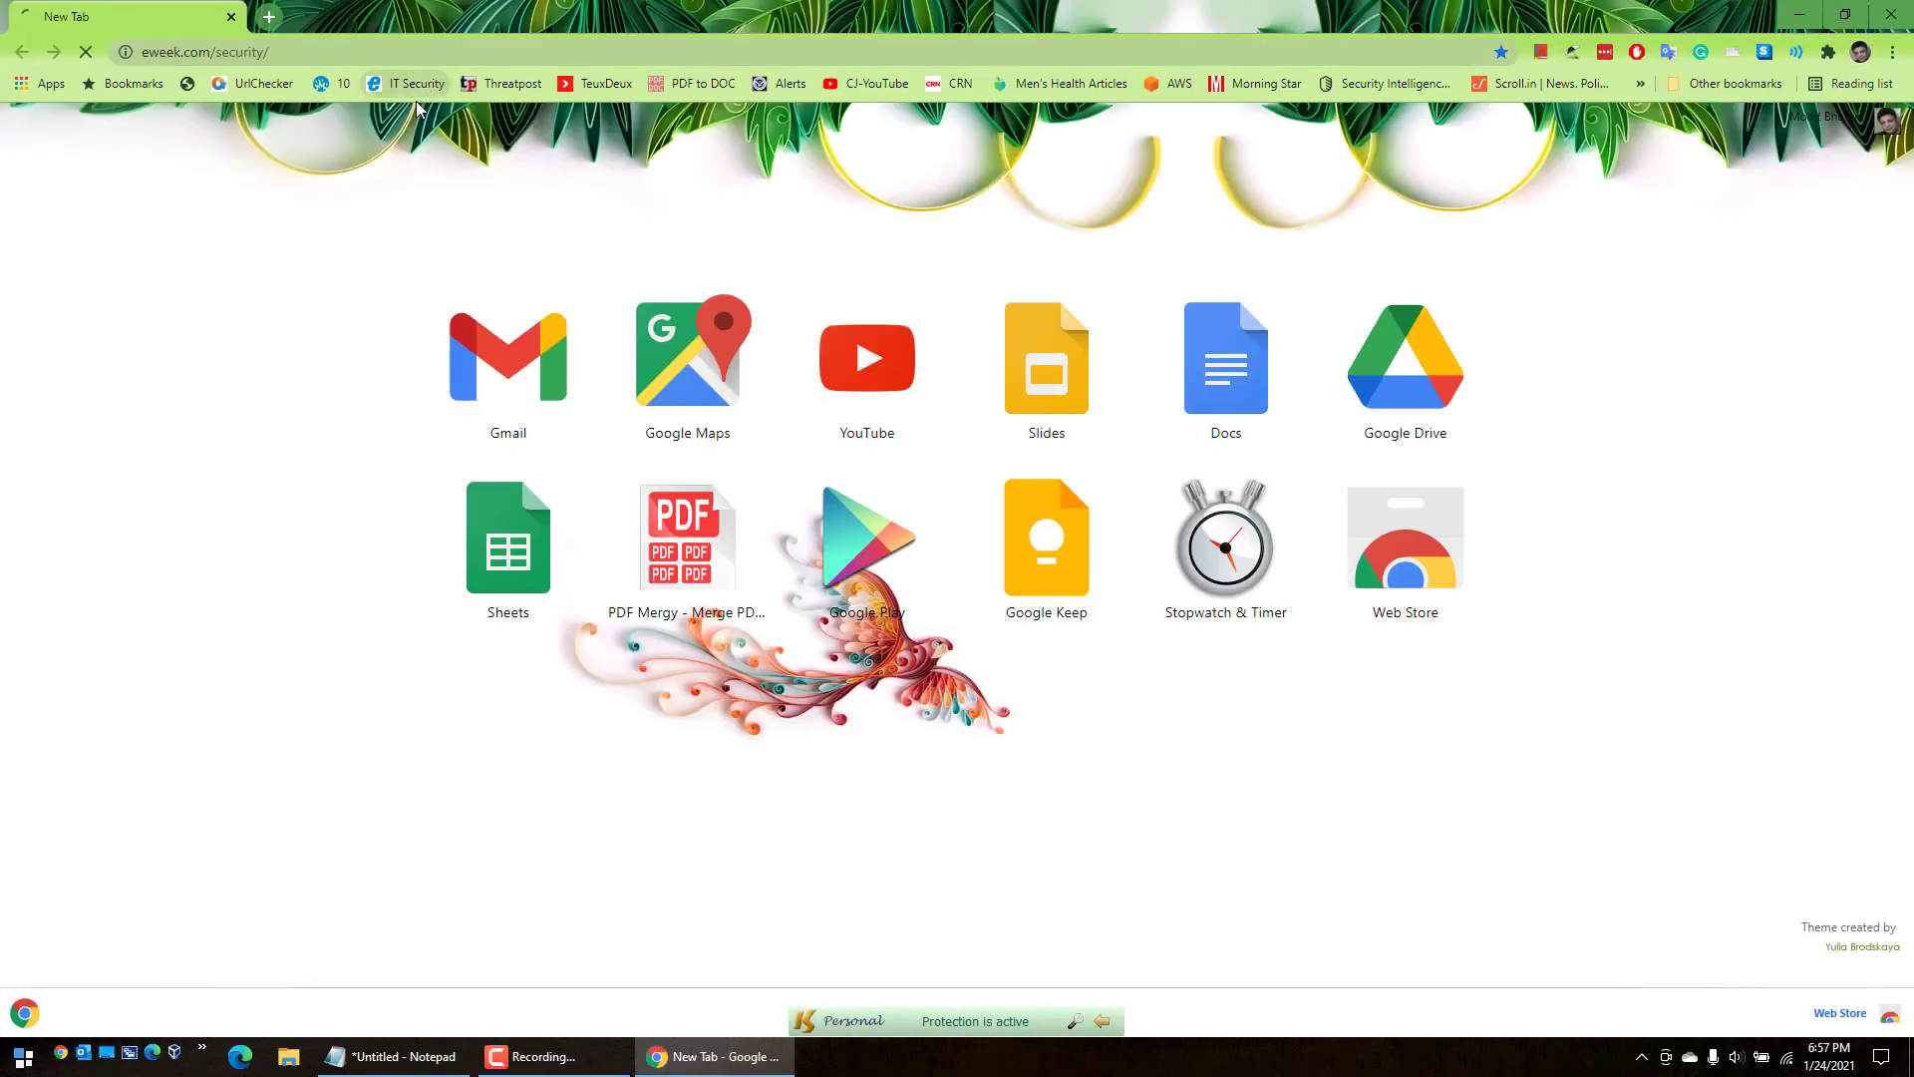
click(281, 22)
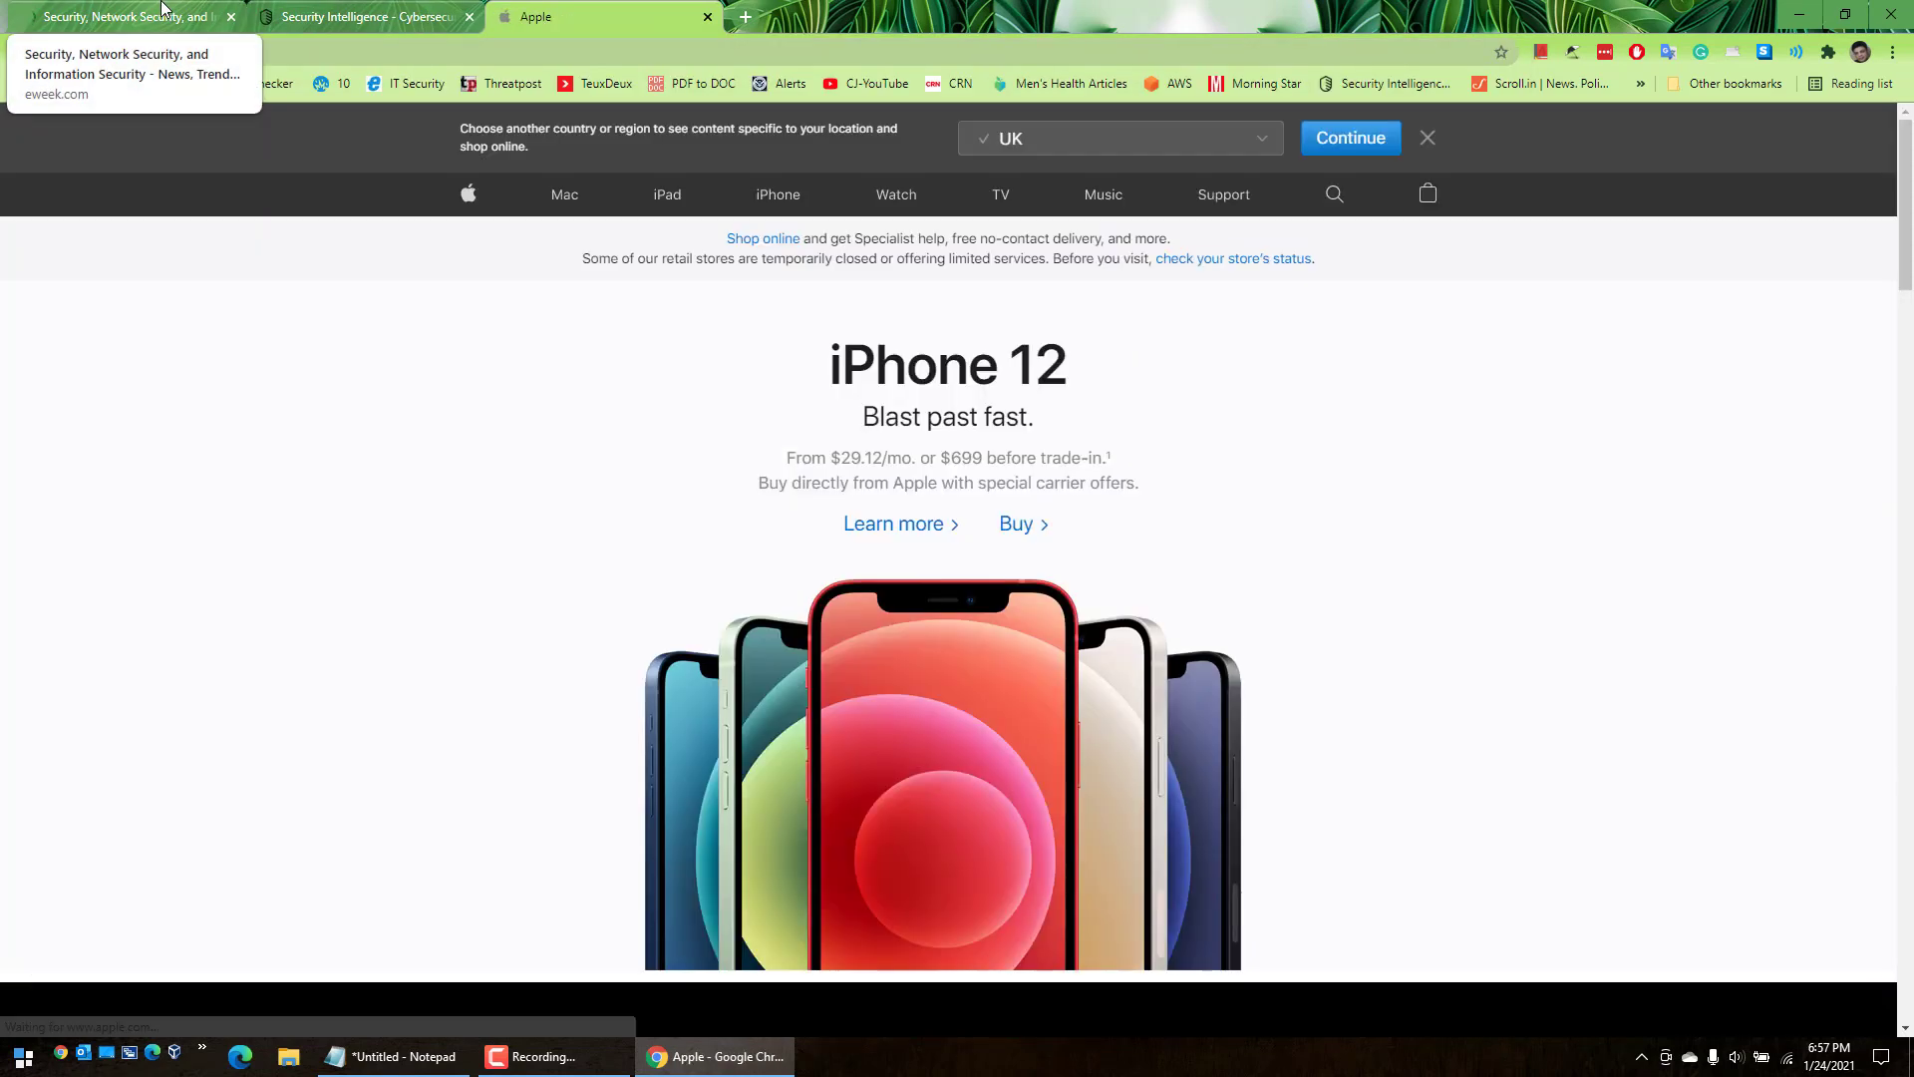
click(163, 8)
scroll(691, 551, down, 1)
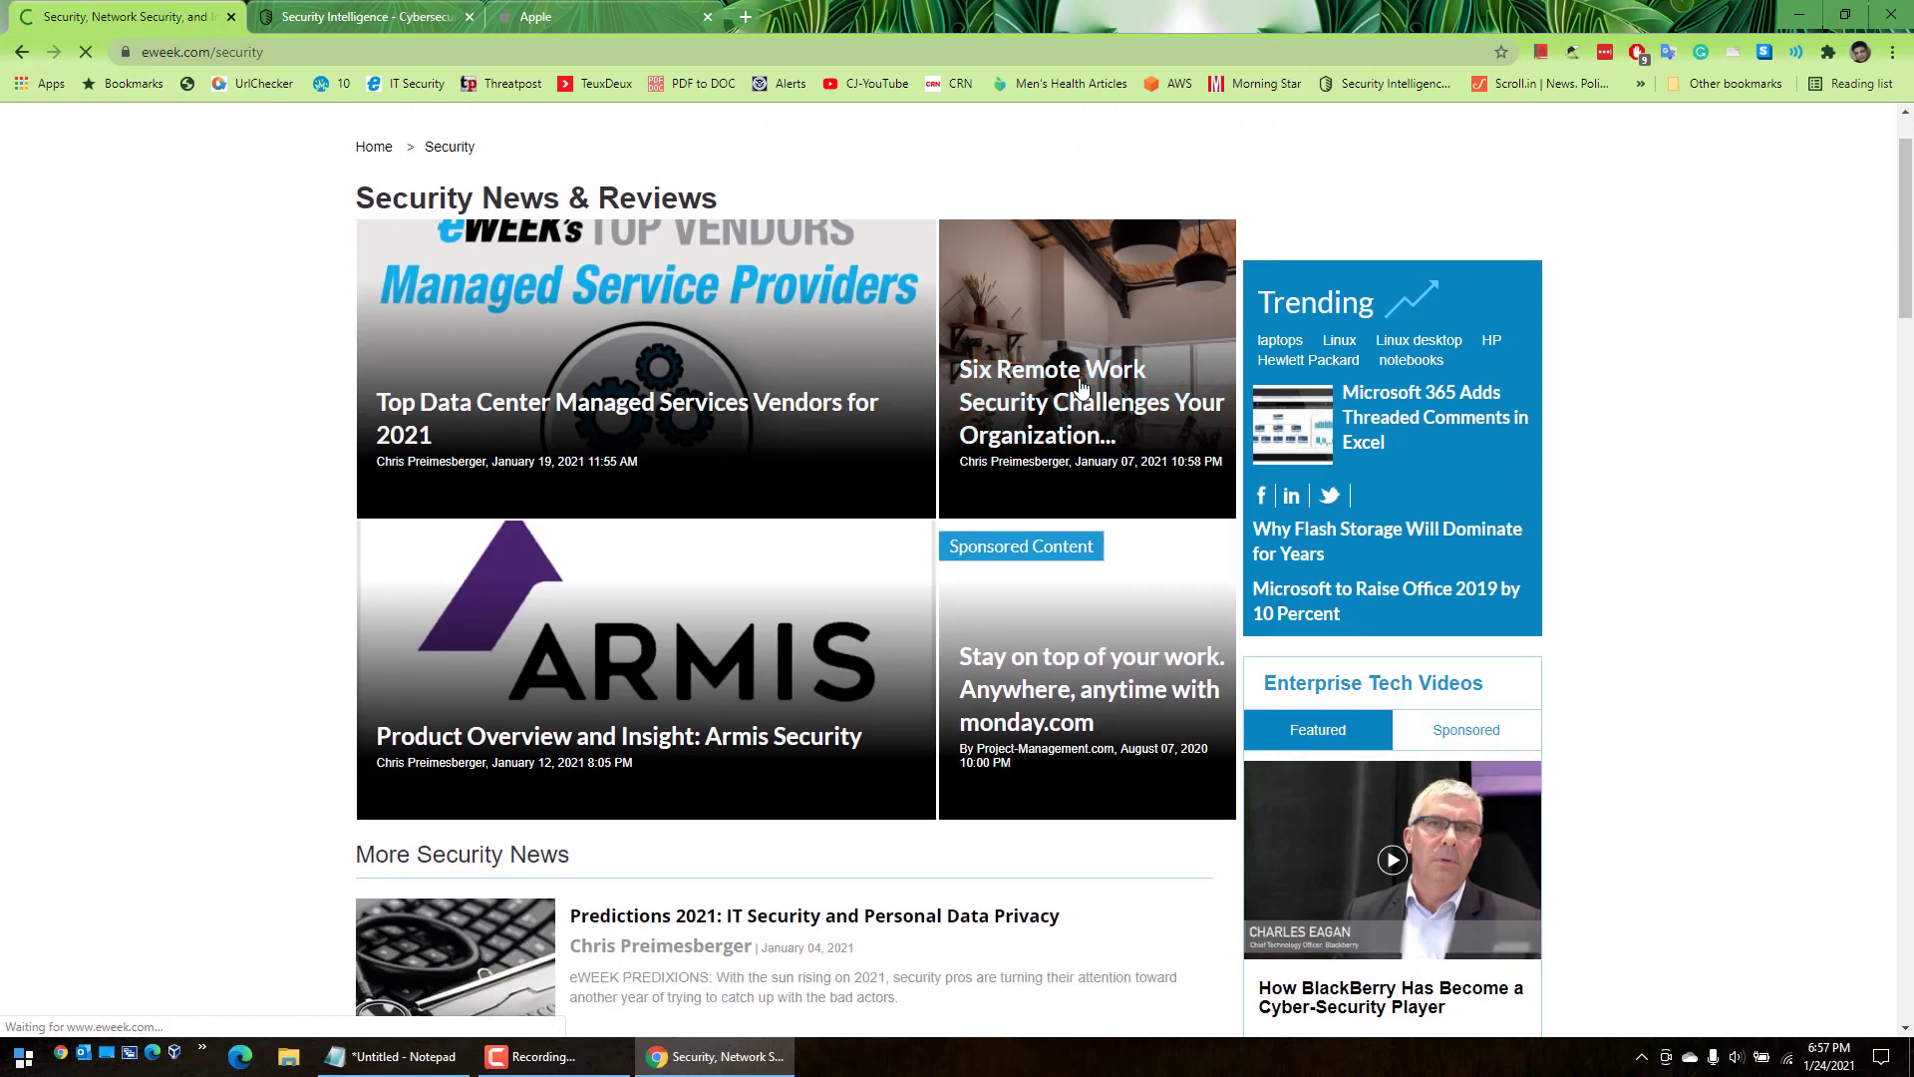
click(1081, 387)
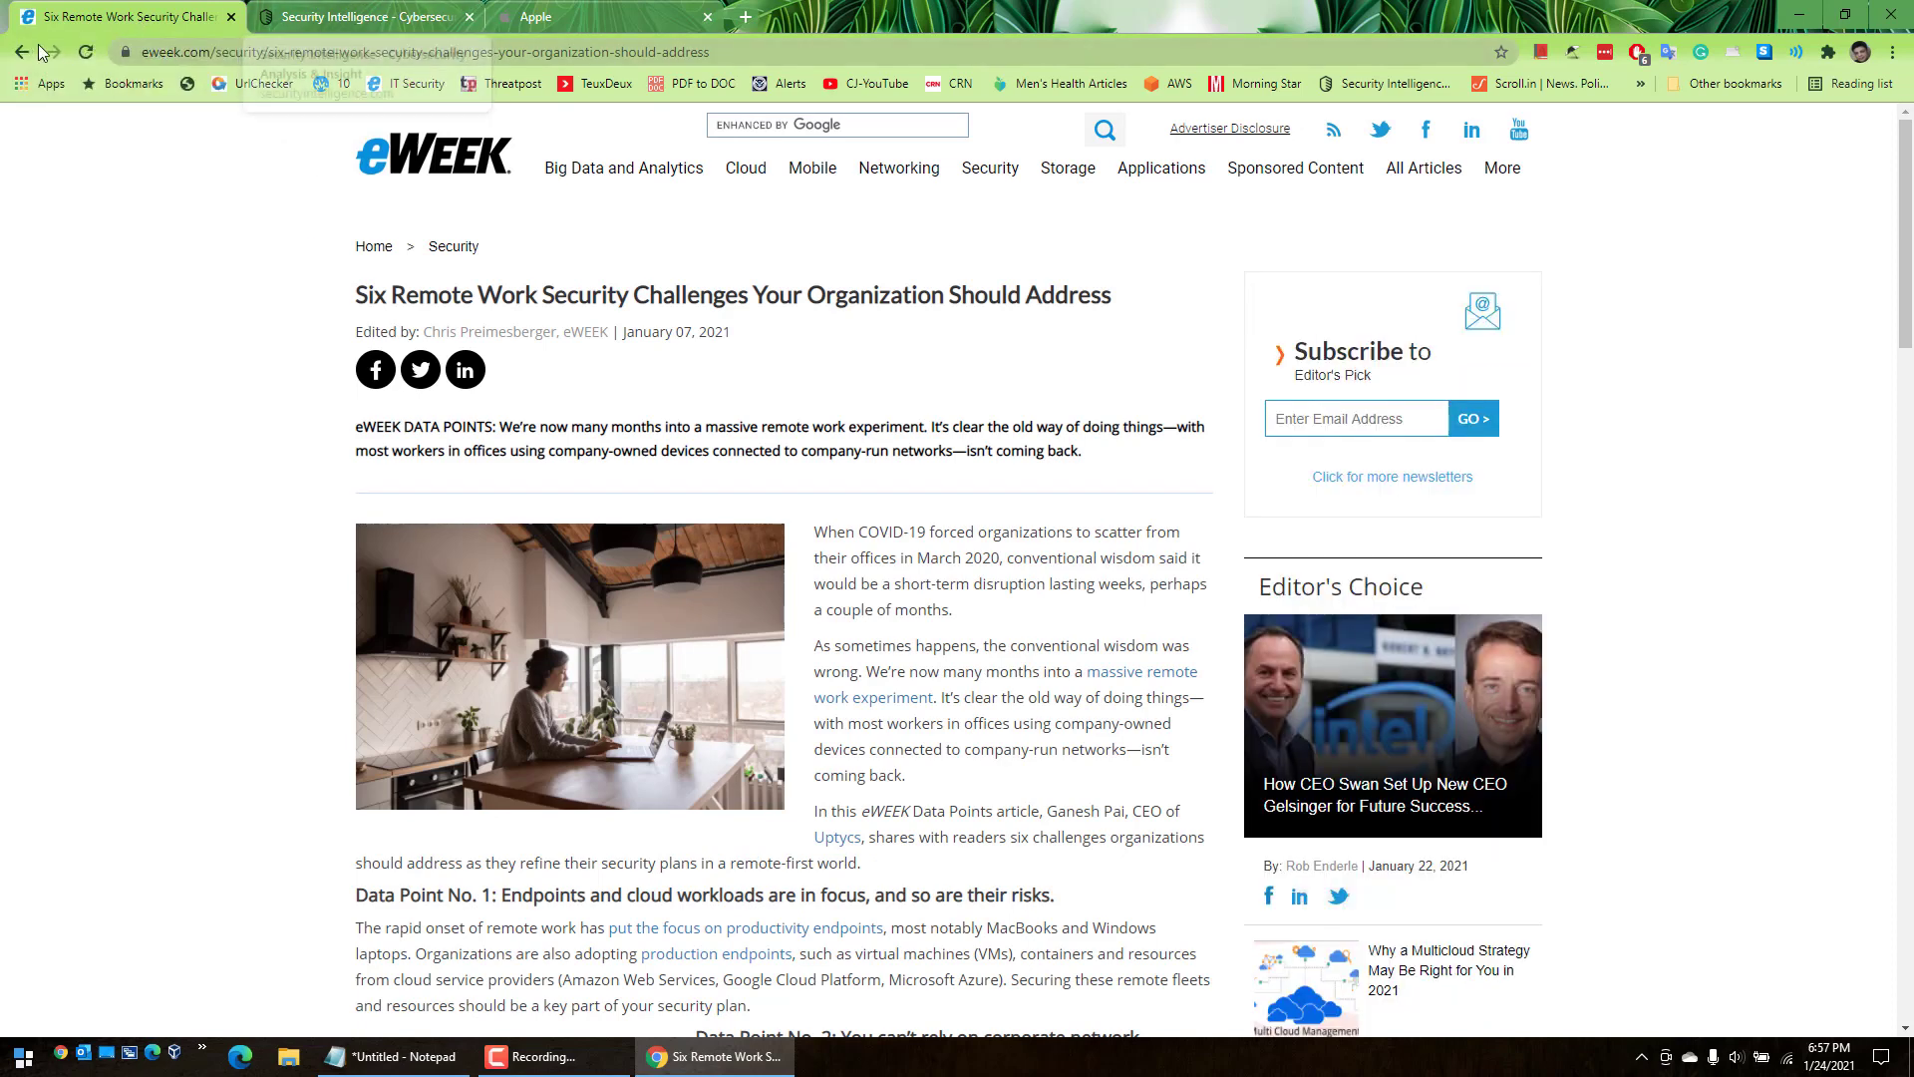
Add the eWeek article, Security Intelligence and Apple tabs to the Reading list.
right_click(188, 24)
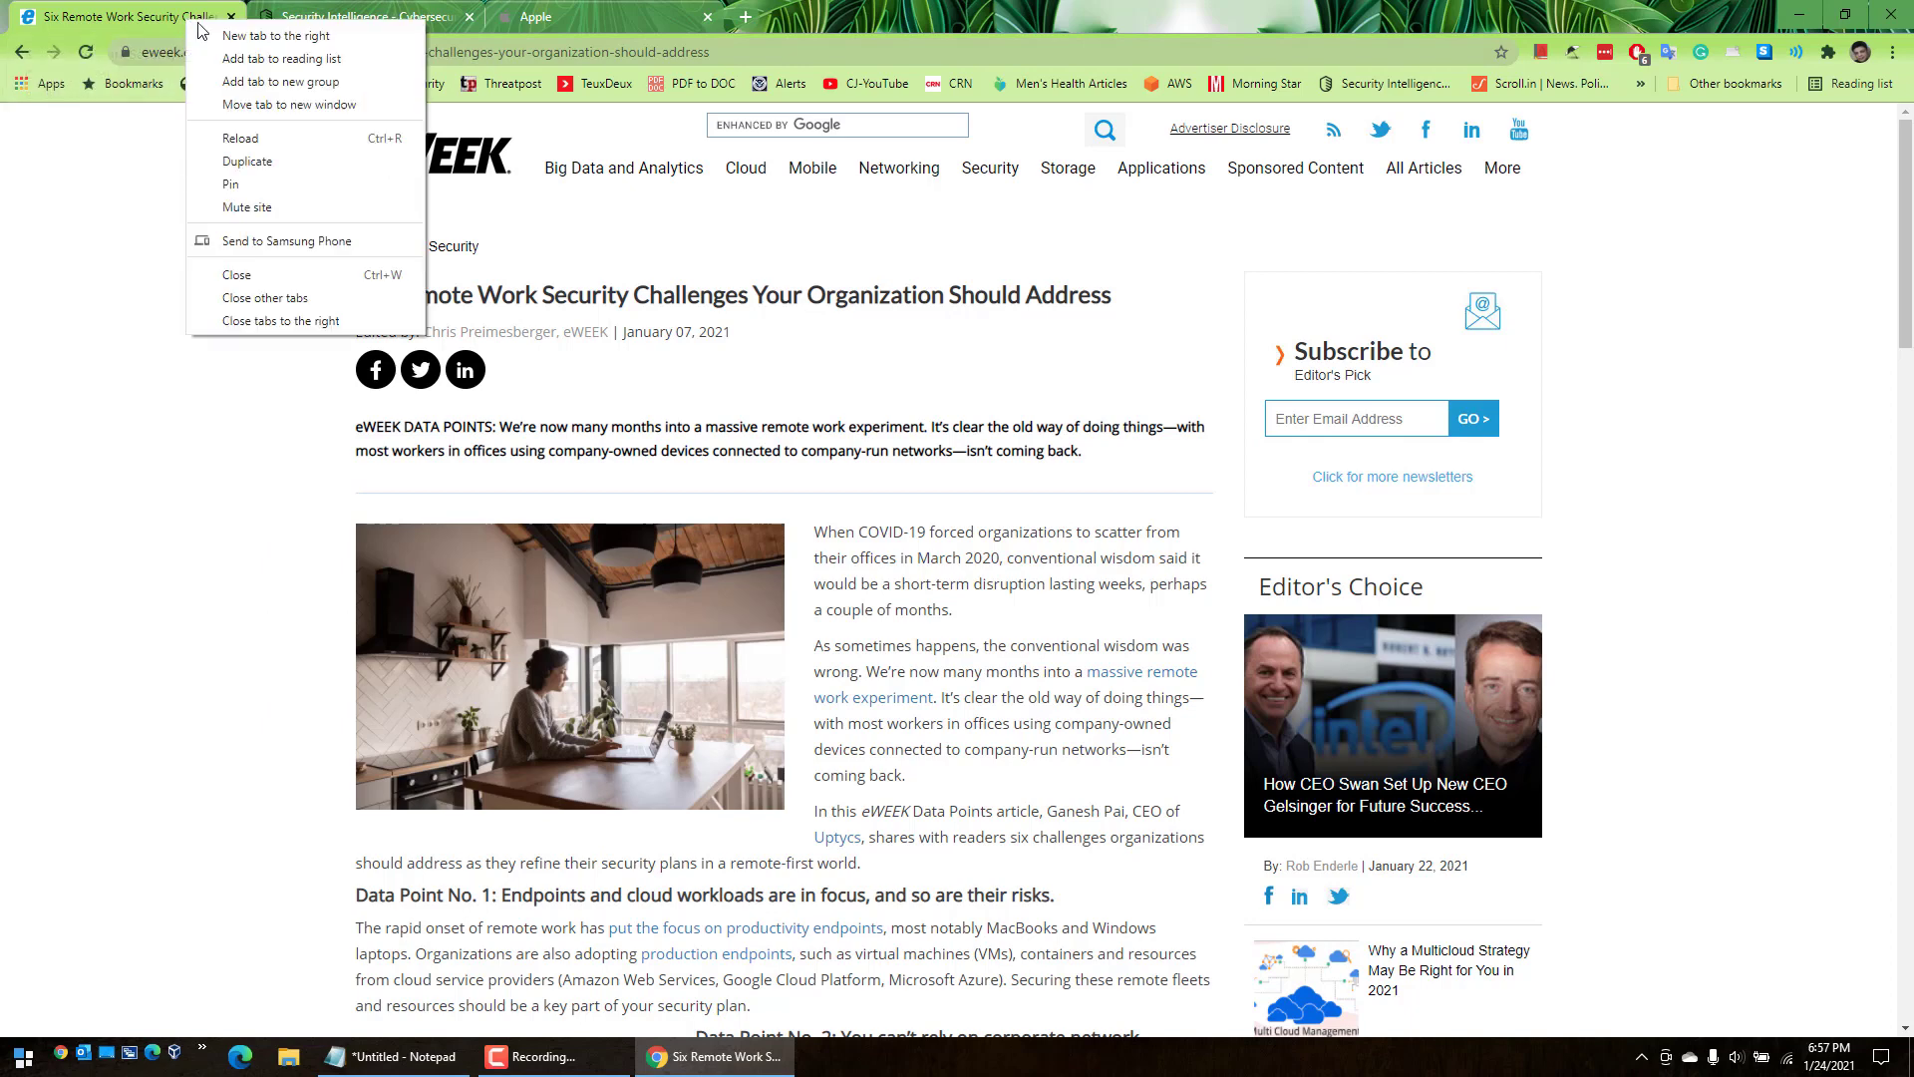
click(281, 59)
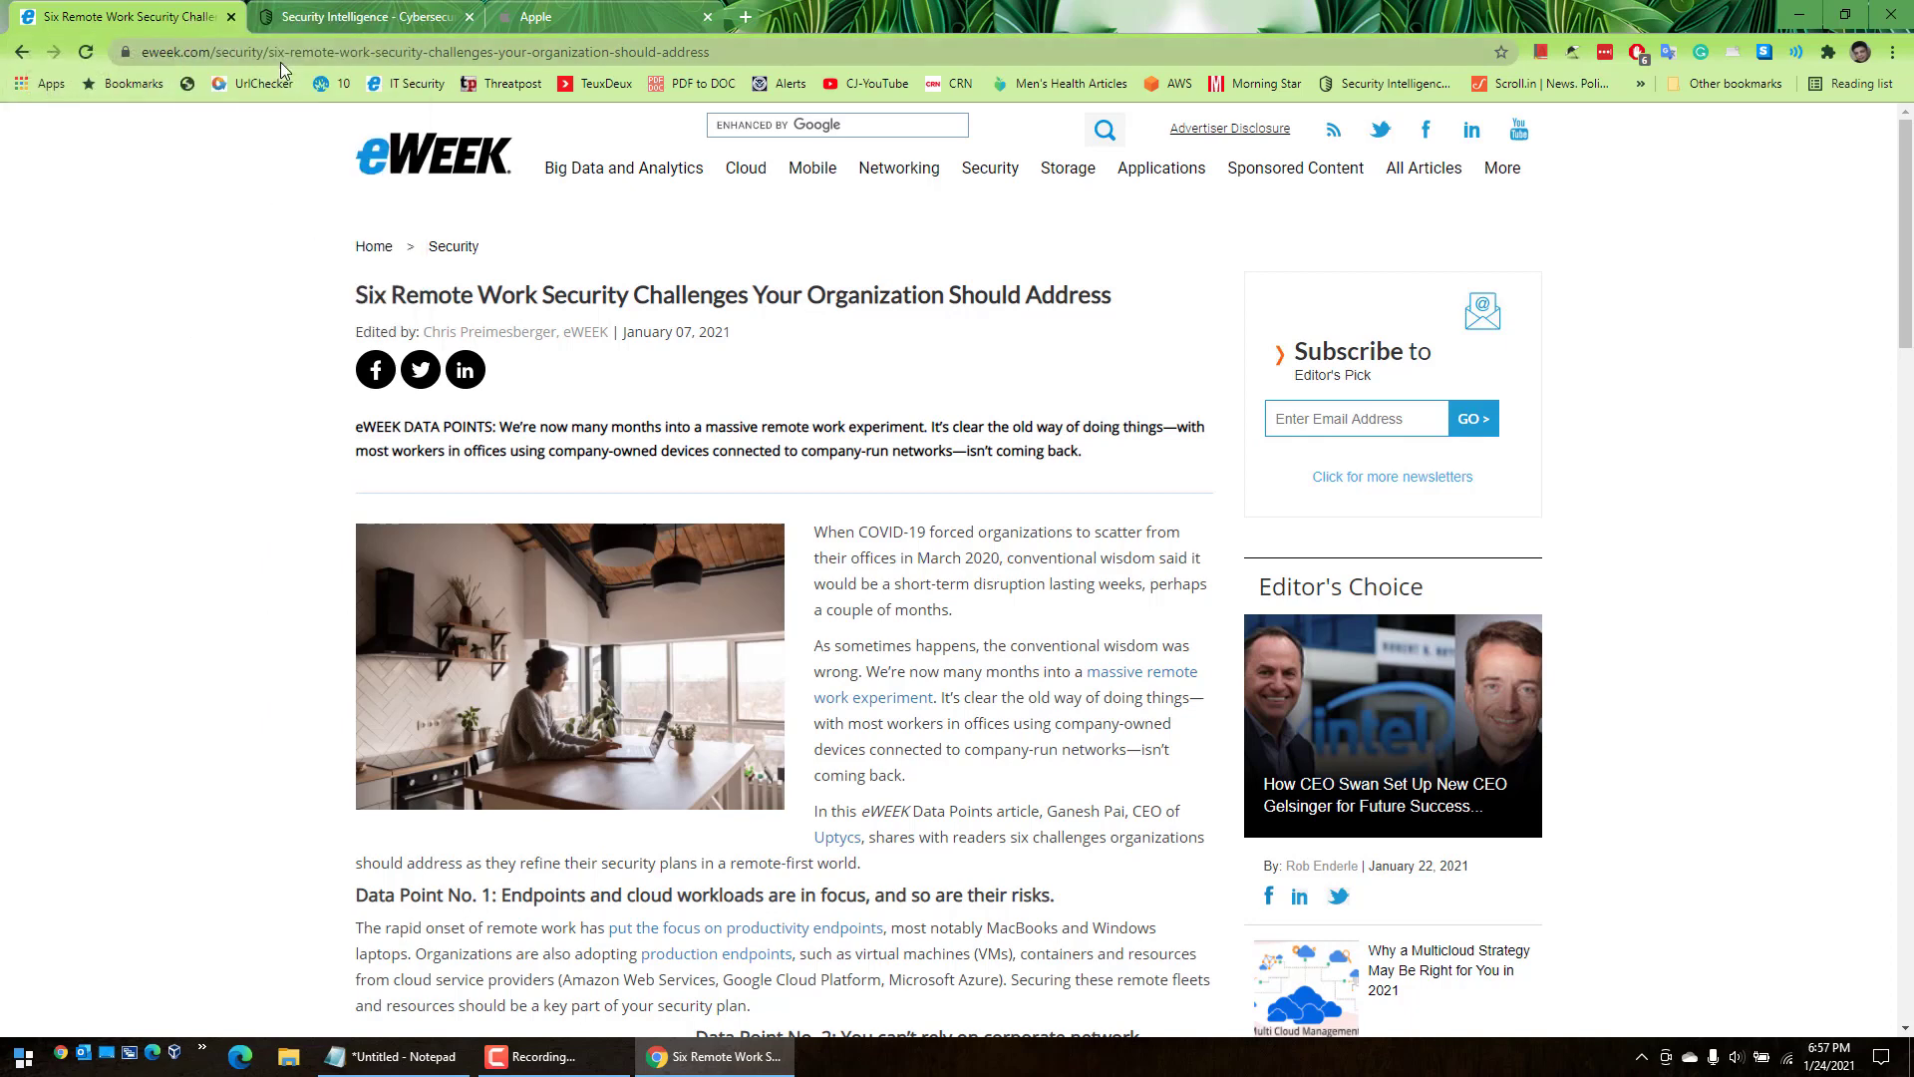
right_click(360, 22)
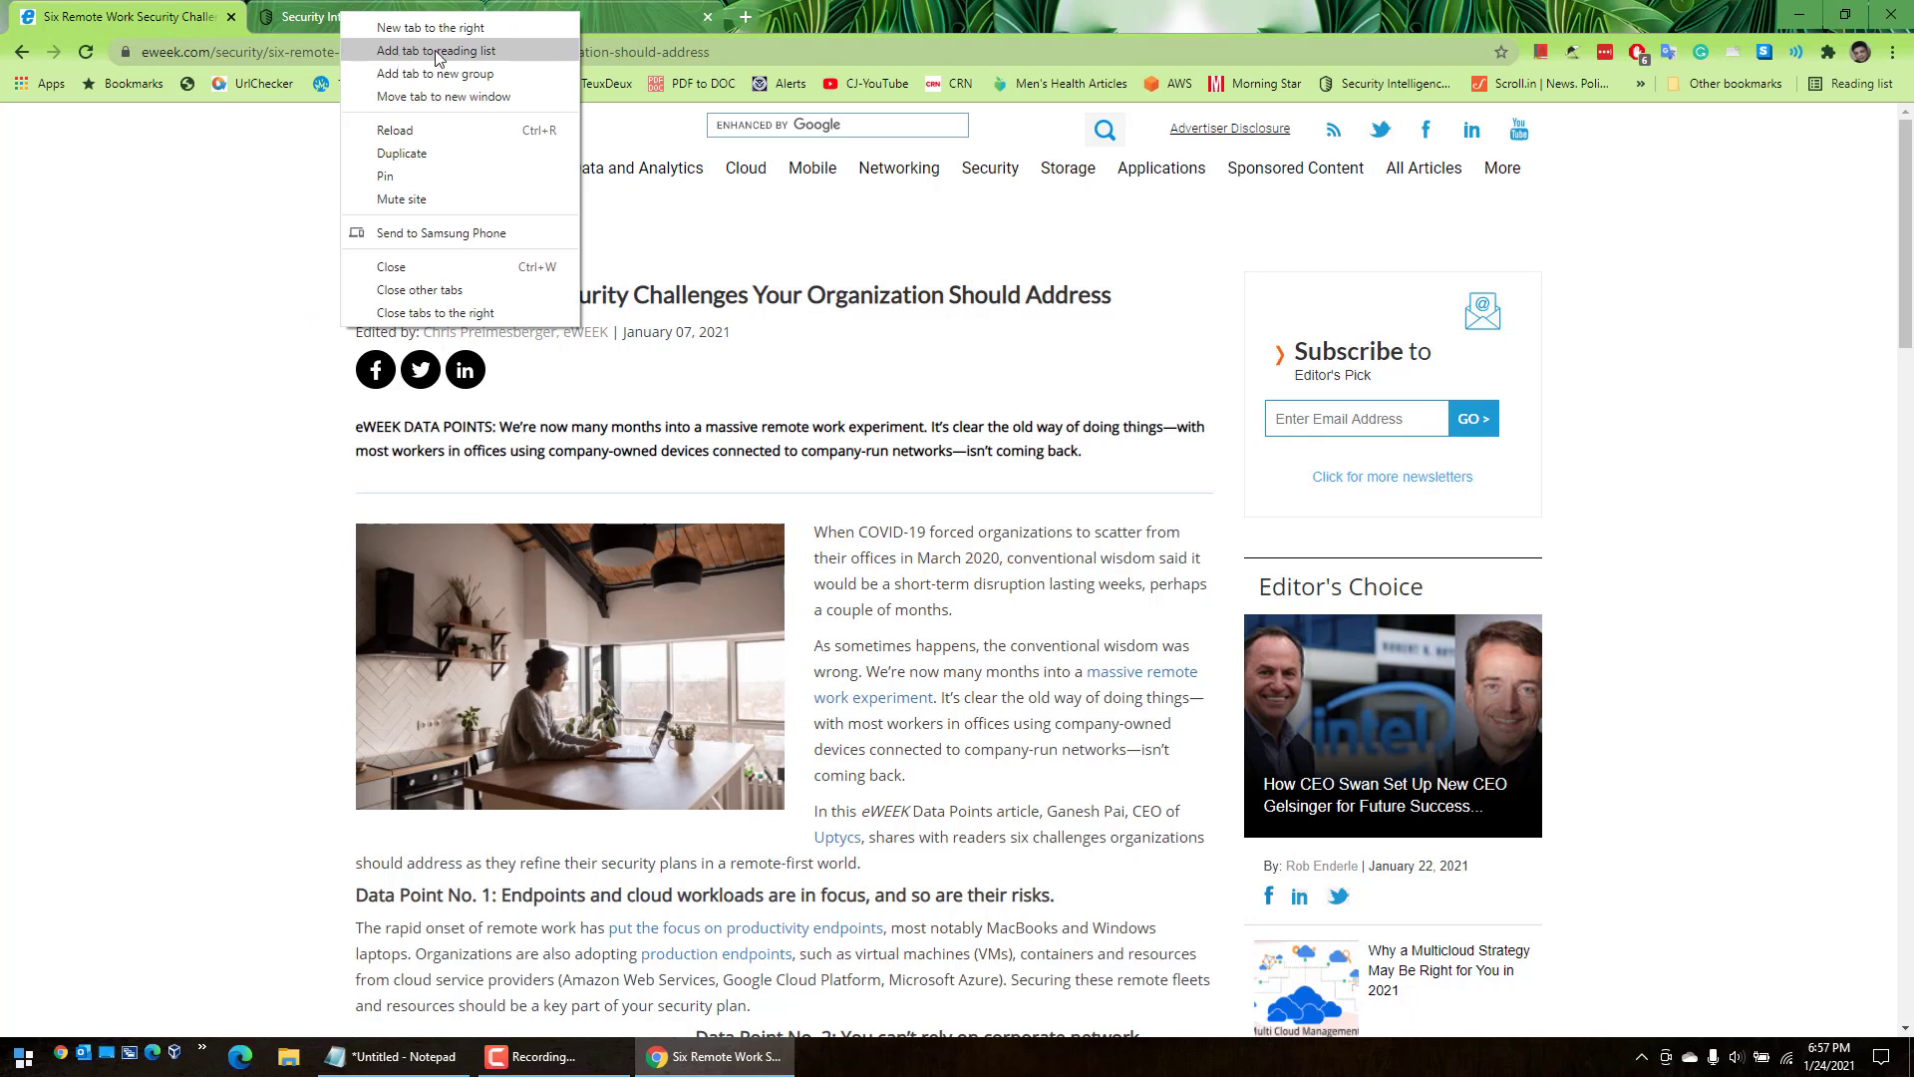
click(477, 57)
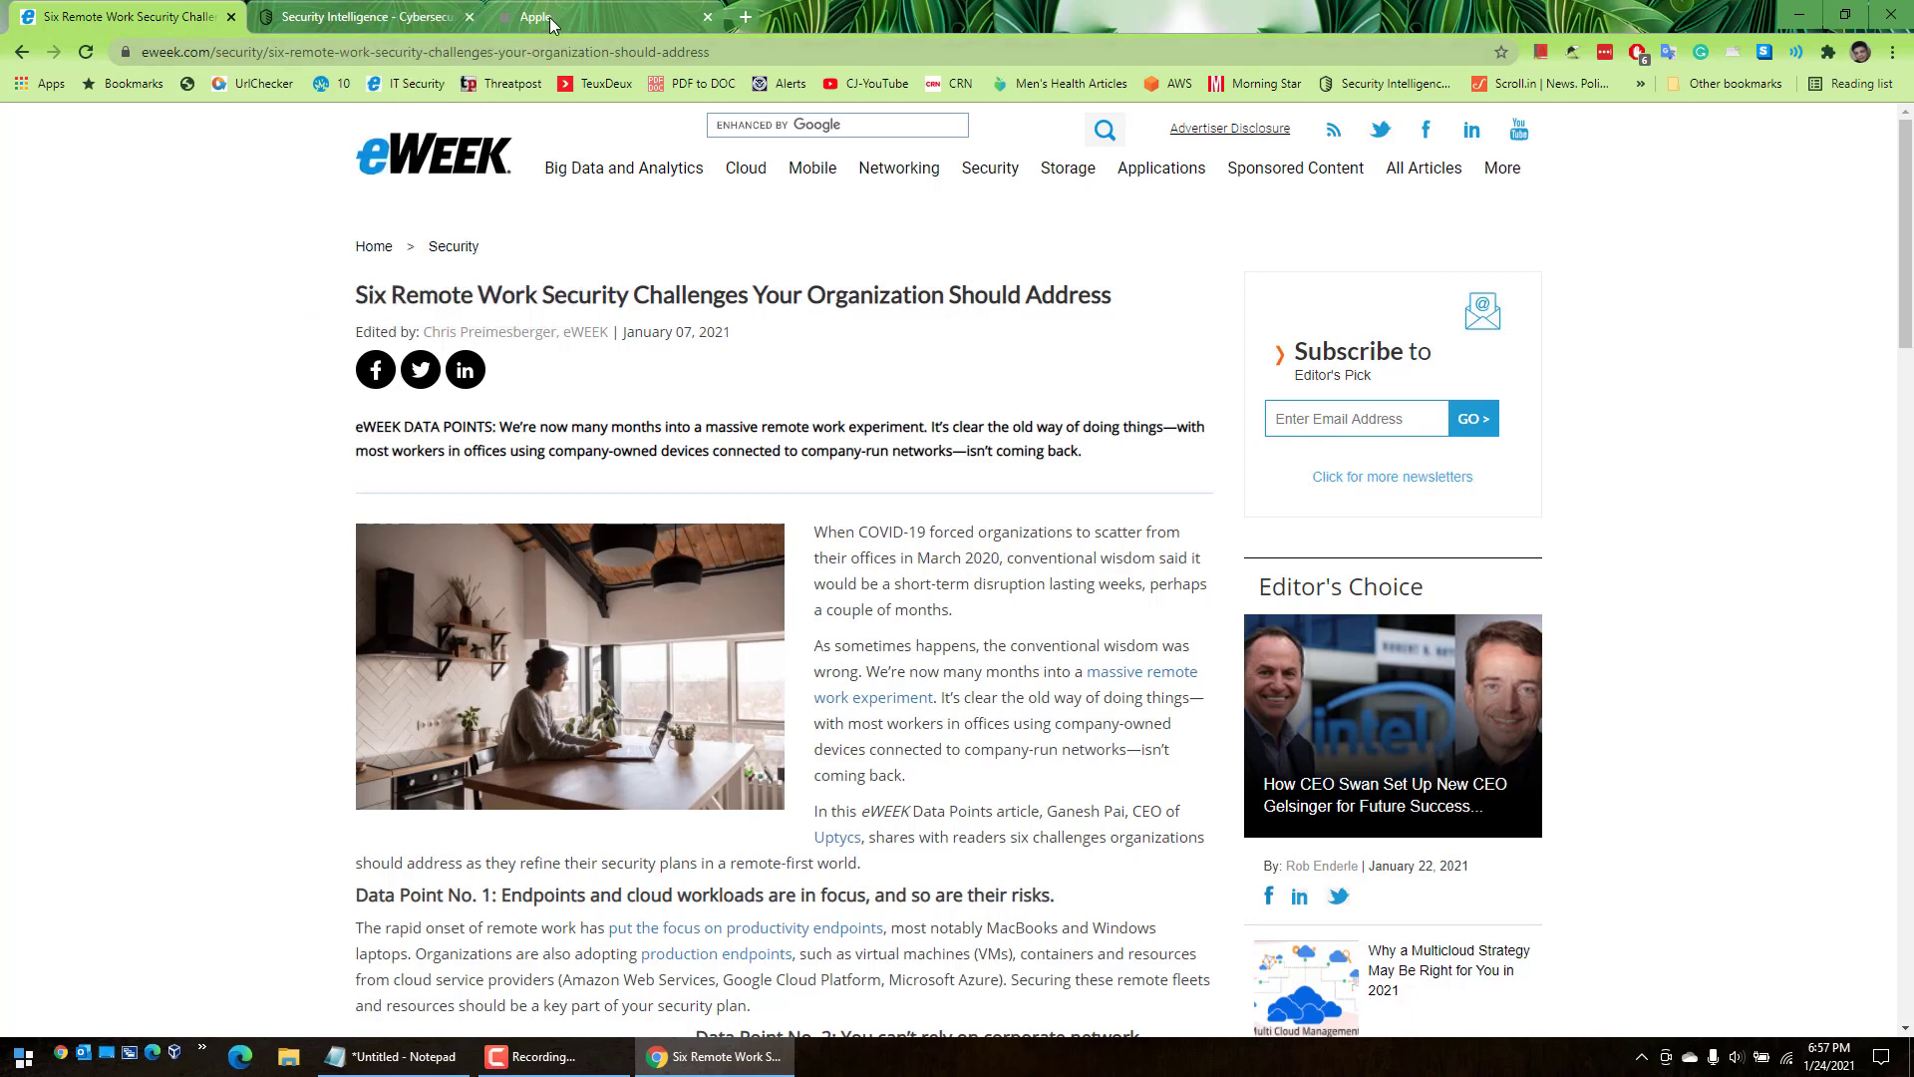
right_click(552, 20)
click(606, 56)
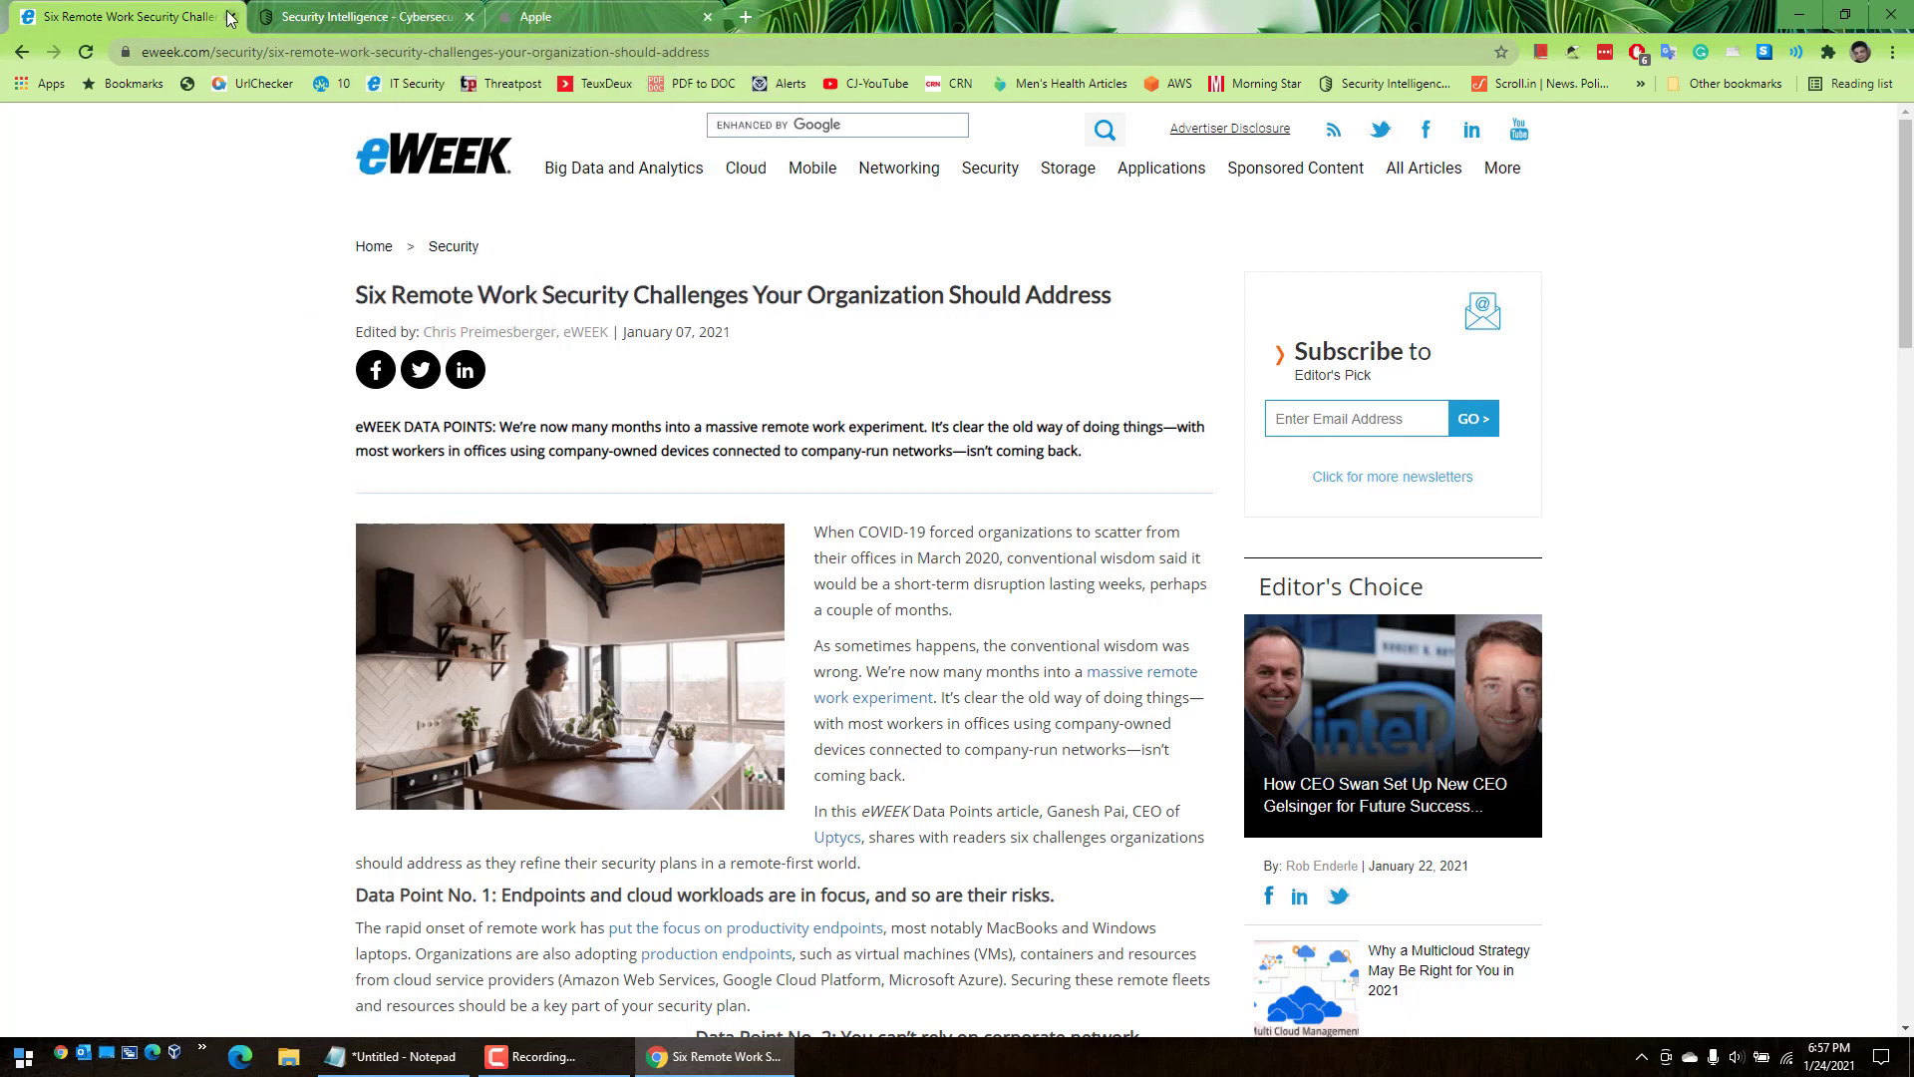
Close the saved tabs, confirm they appear in the Reading list, and close Chrome.
click(231, 17)
click(279, 20)
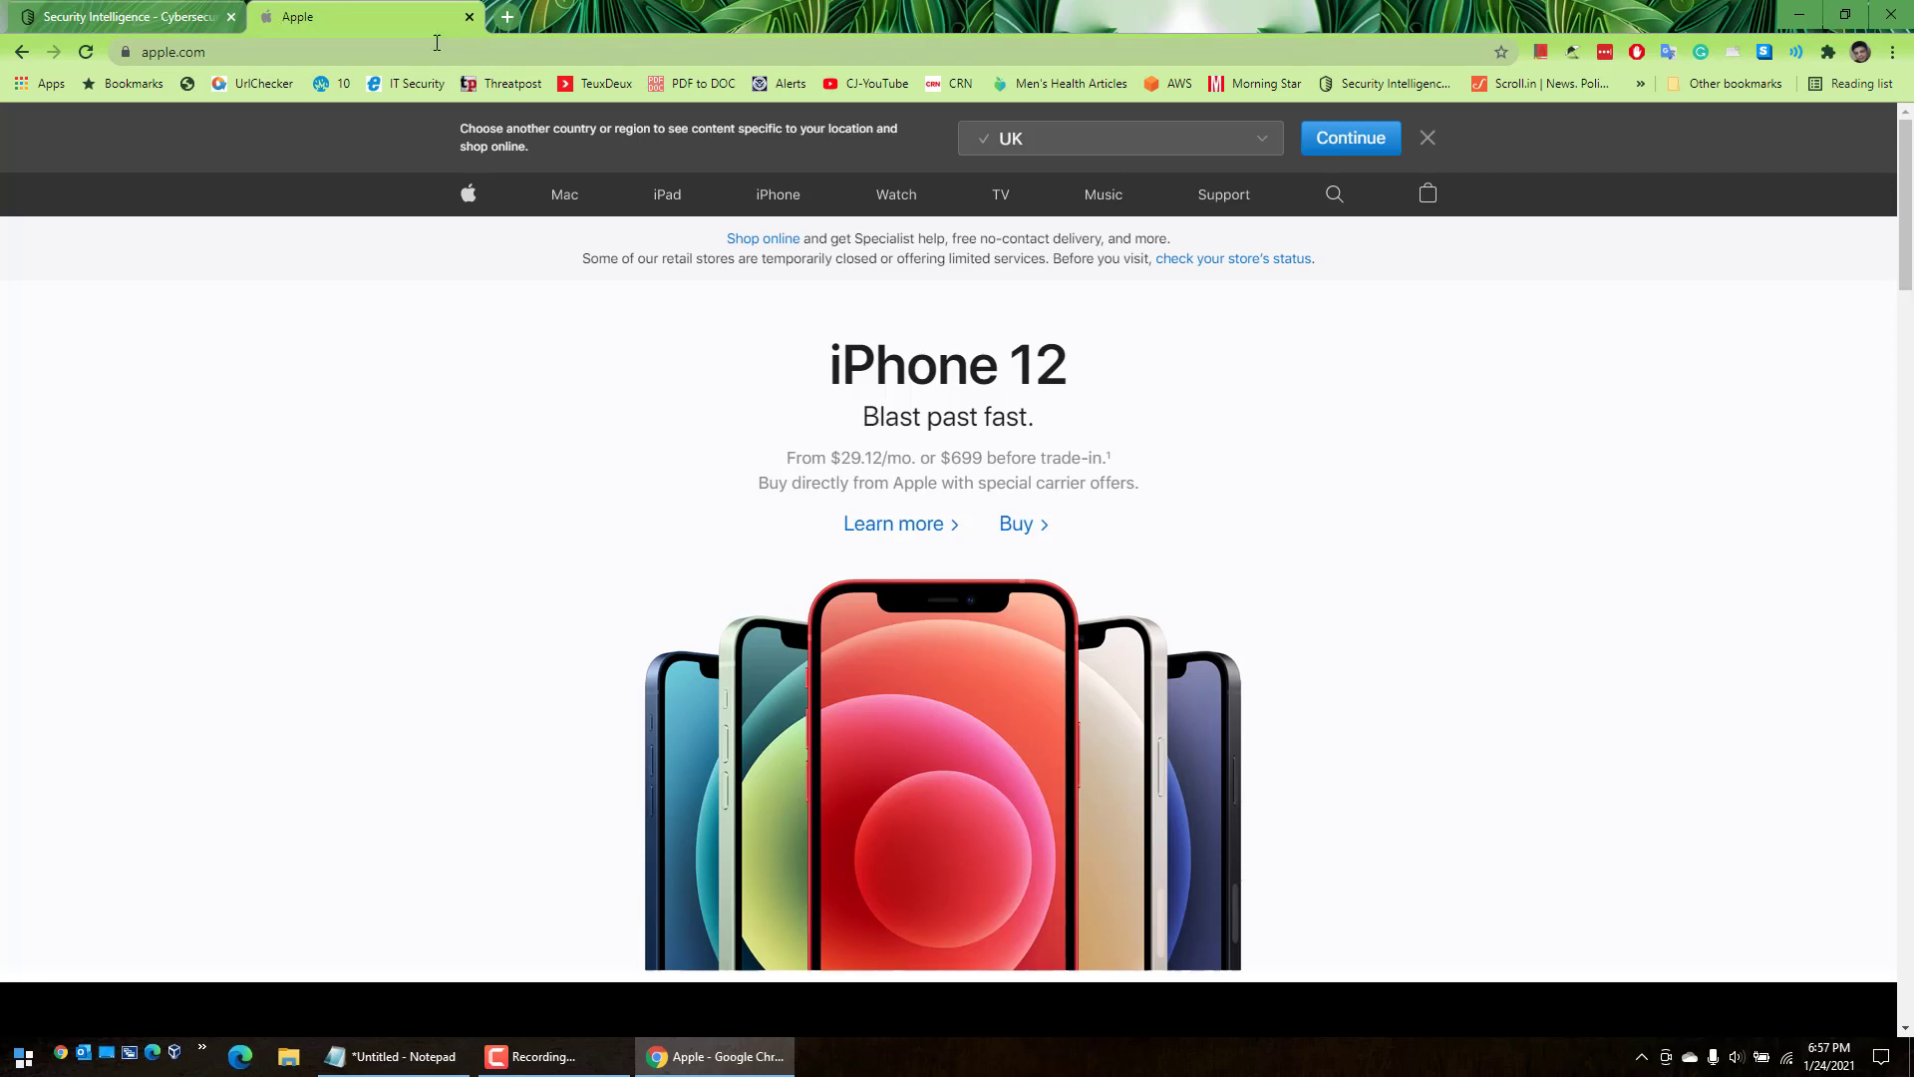
click(469, 17)
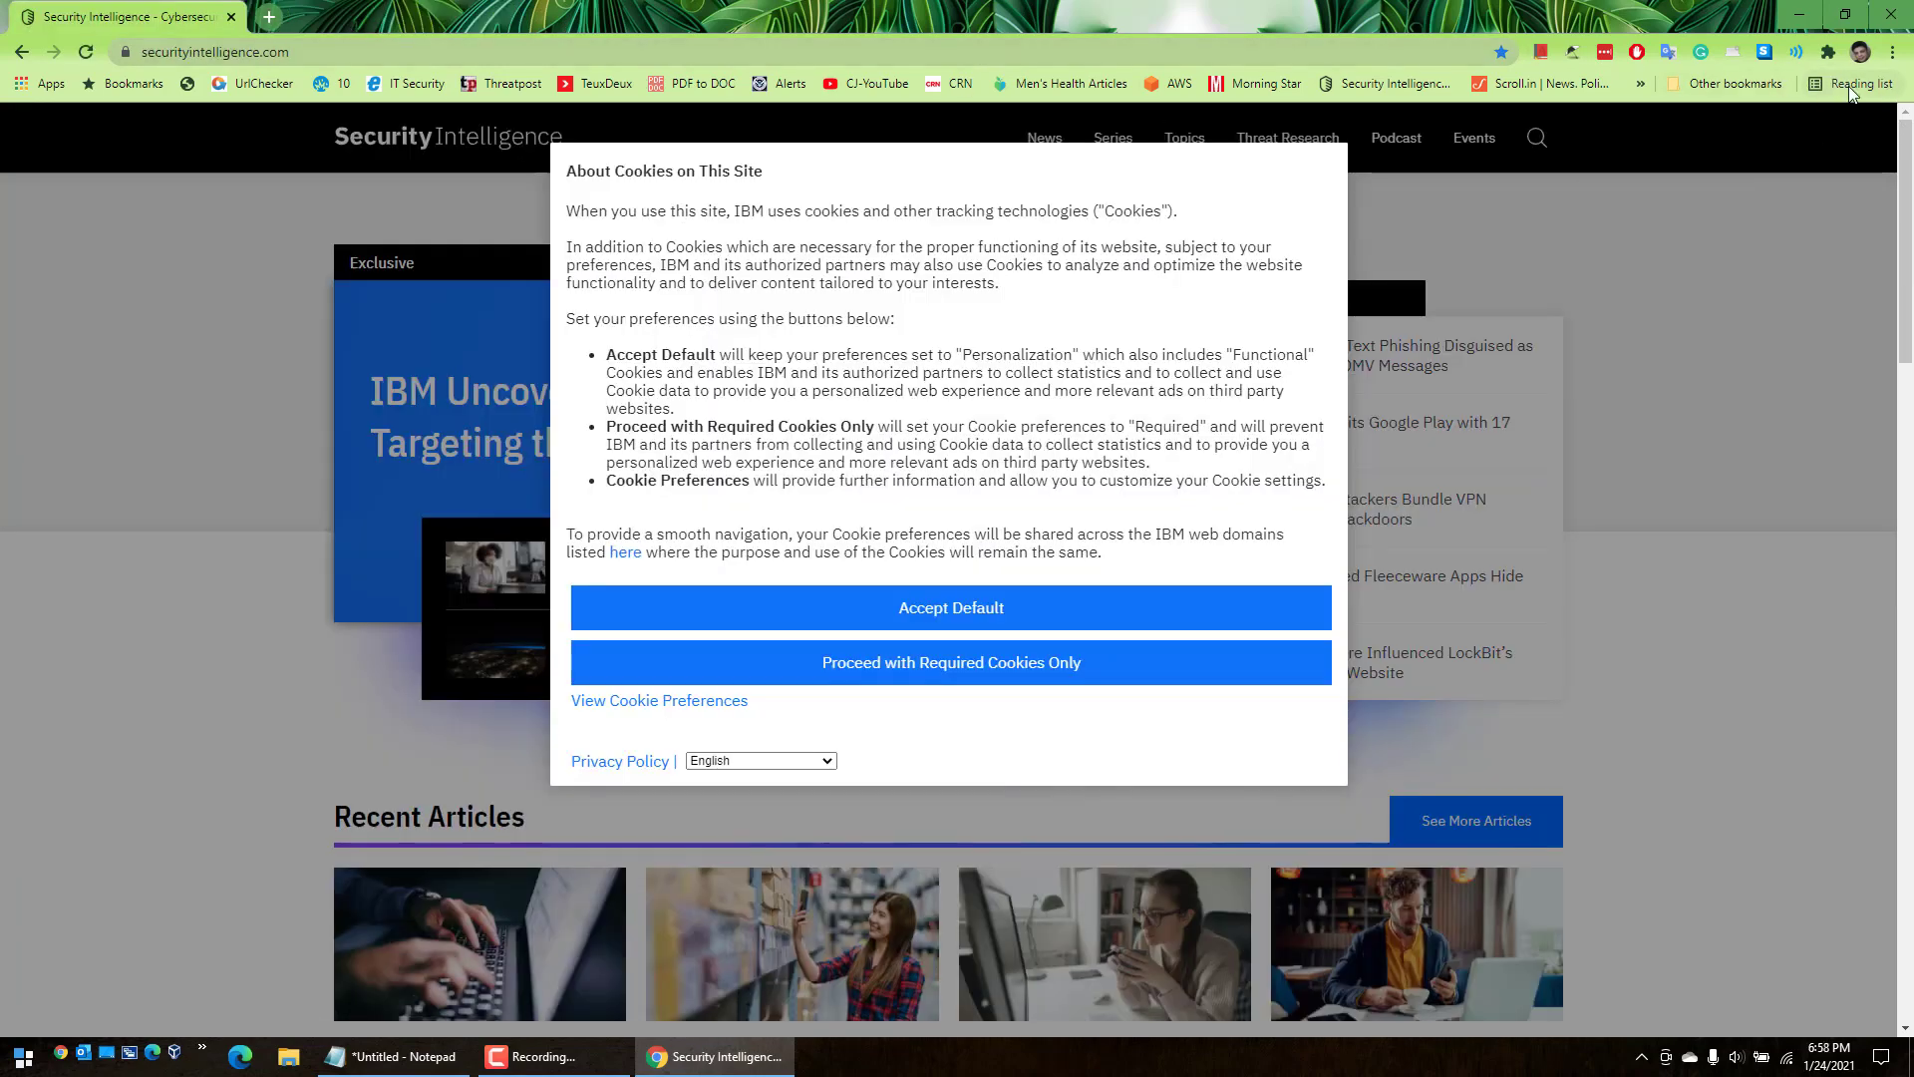
click(1849, 87)
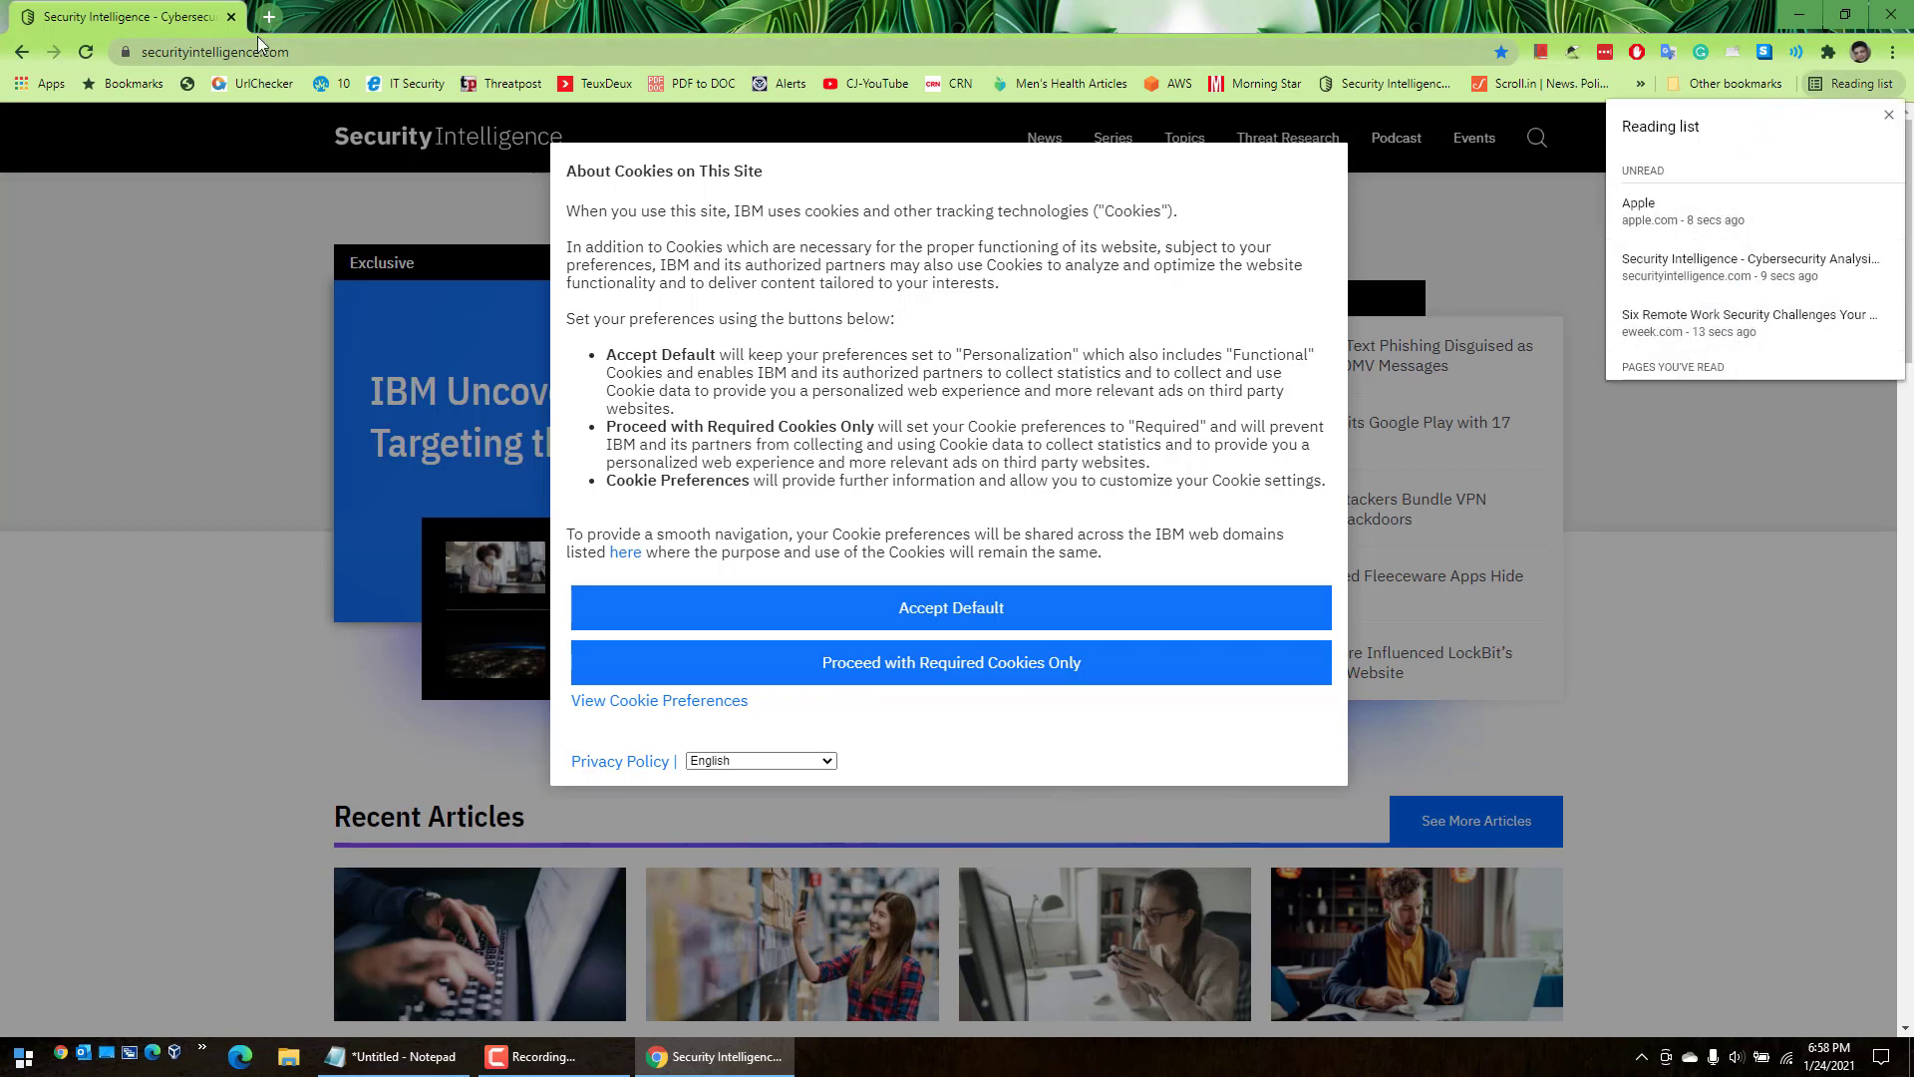
click(232, 20)
click(232, 20)
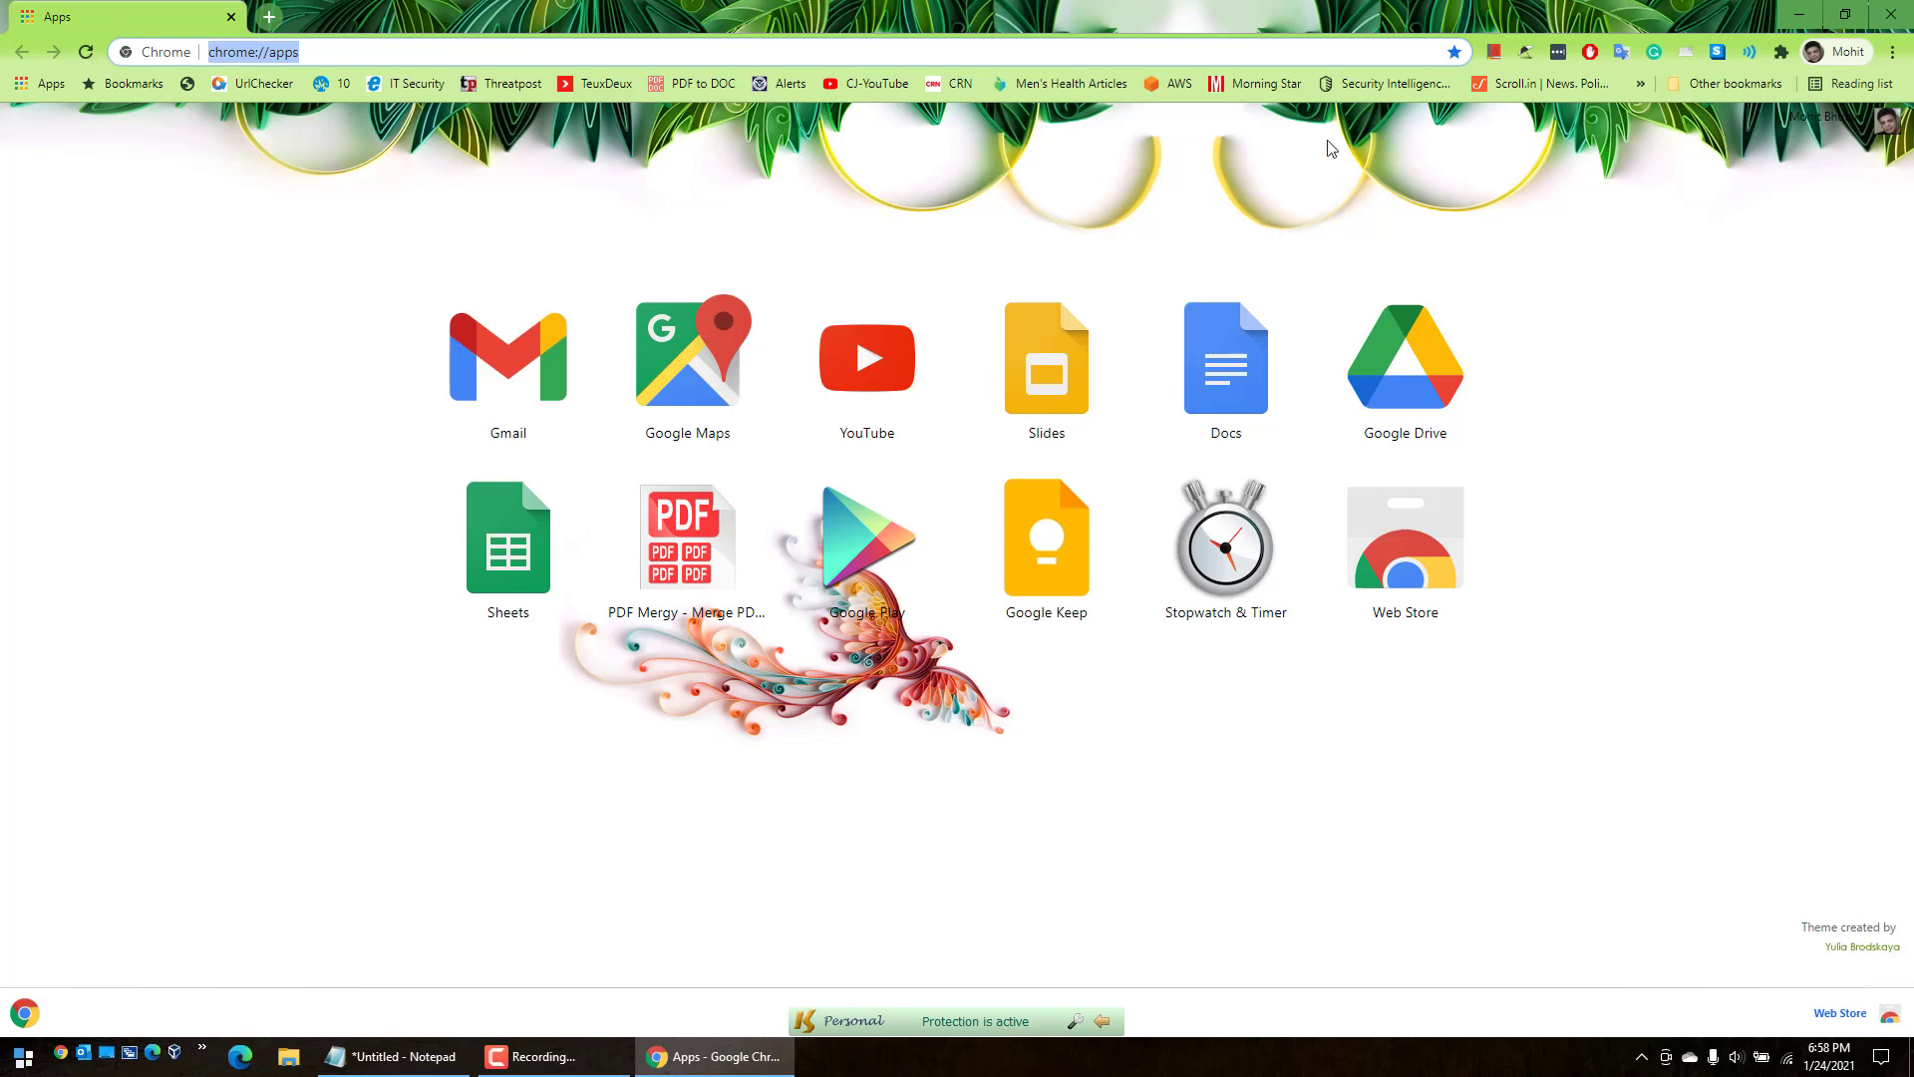
Open the saved eWeek article from the Reading list.
click(1870, 86)
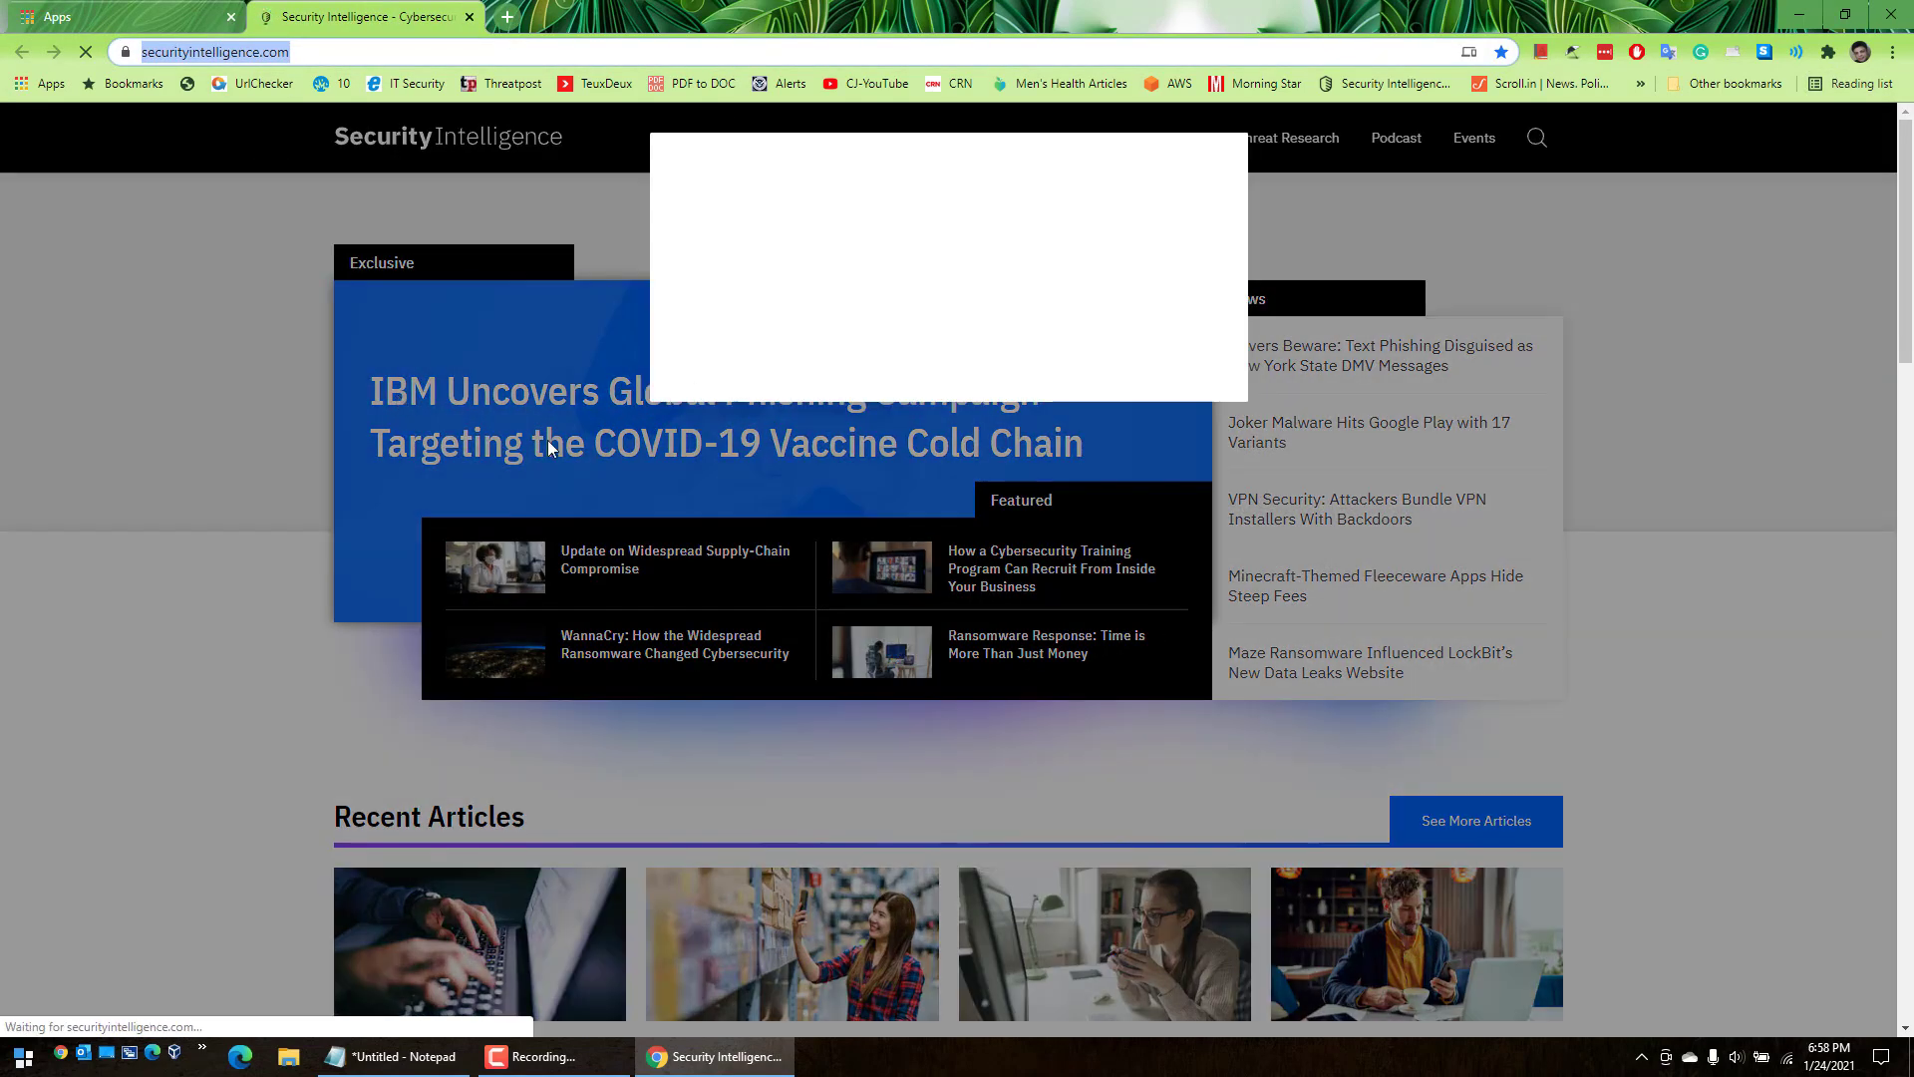
click(1839, 92)
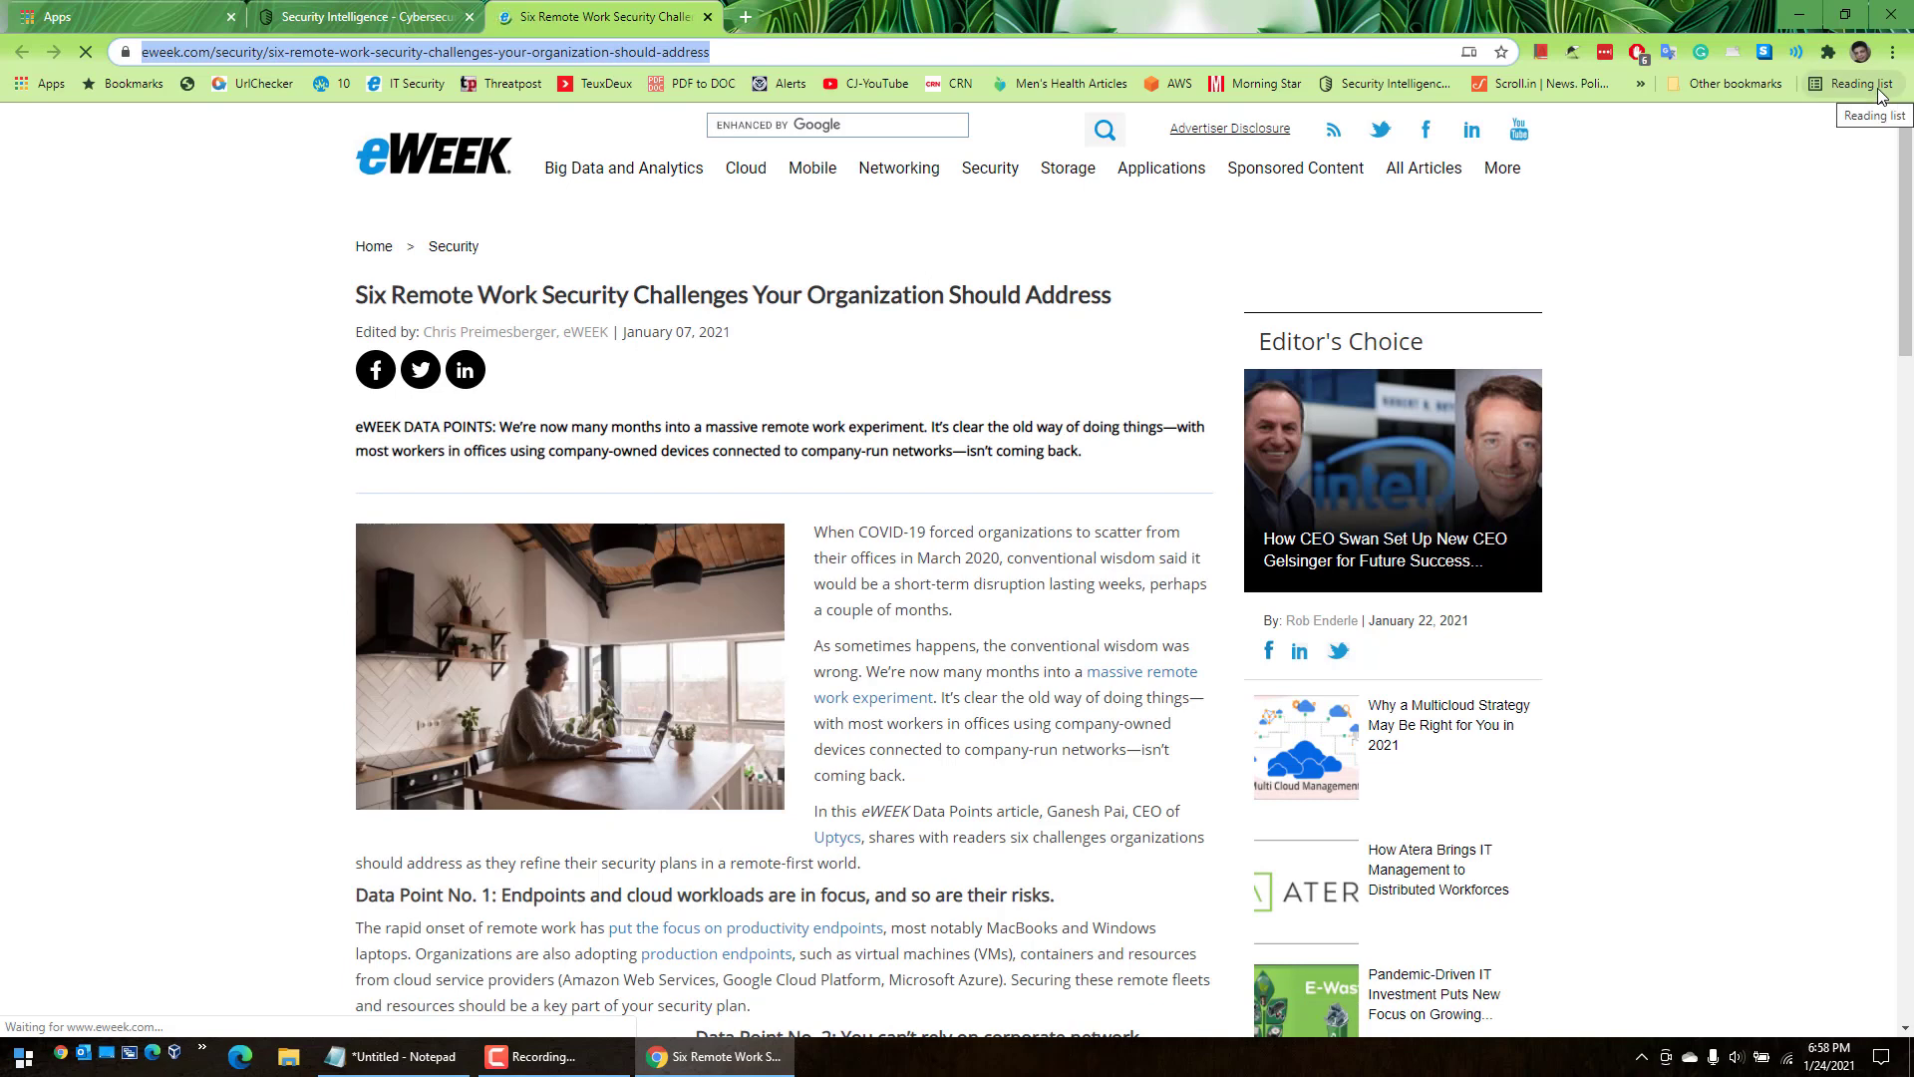
Remove the Apple, eWeek and Security Intelligence entries, leaving the Reading list empty.
click(1879, 91)
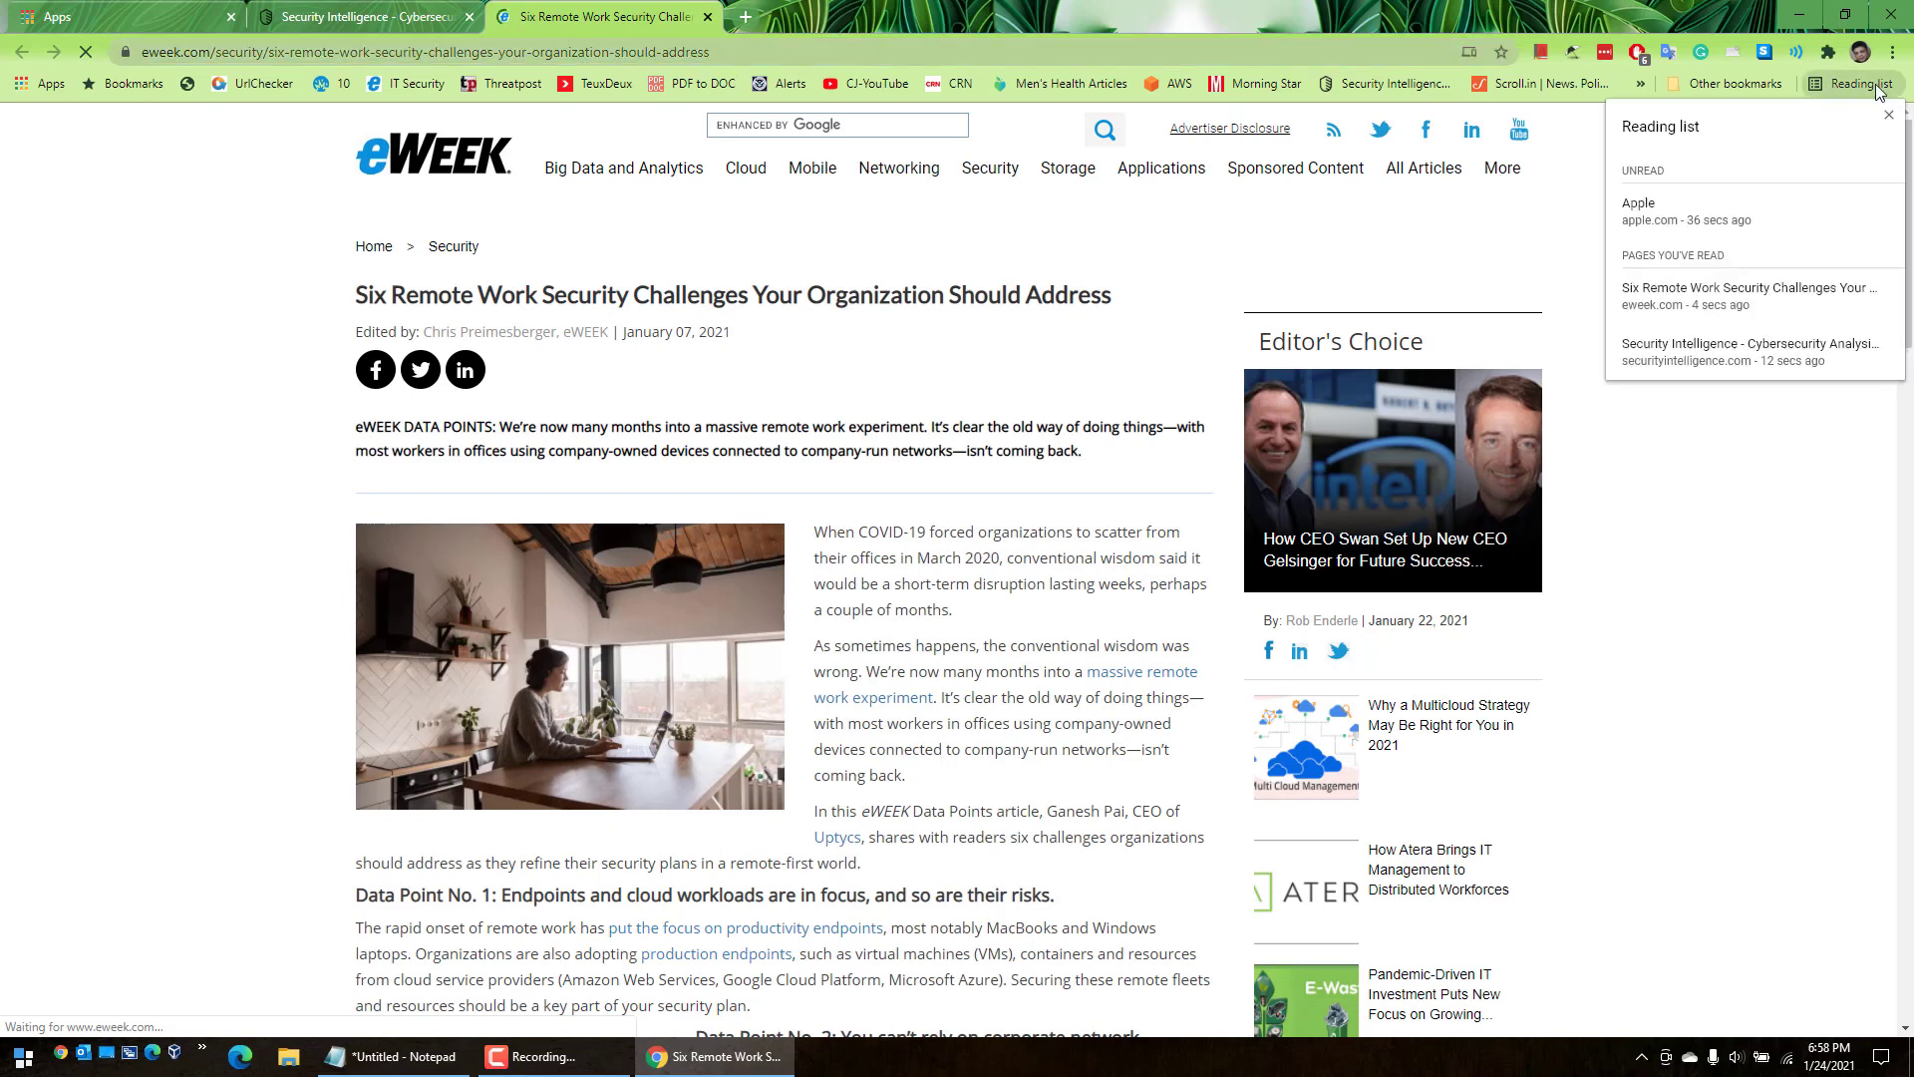
mouse_move(1876, 205)
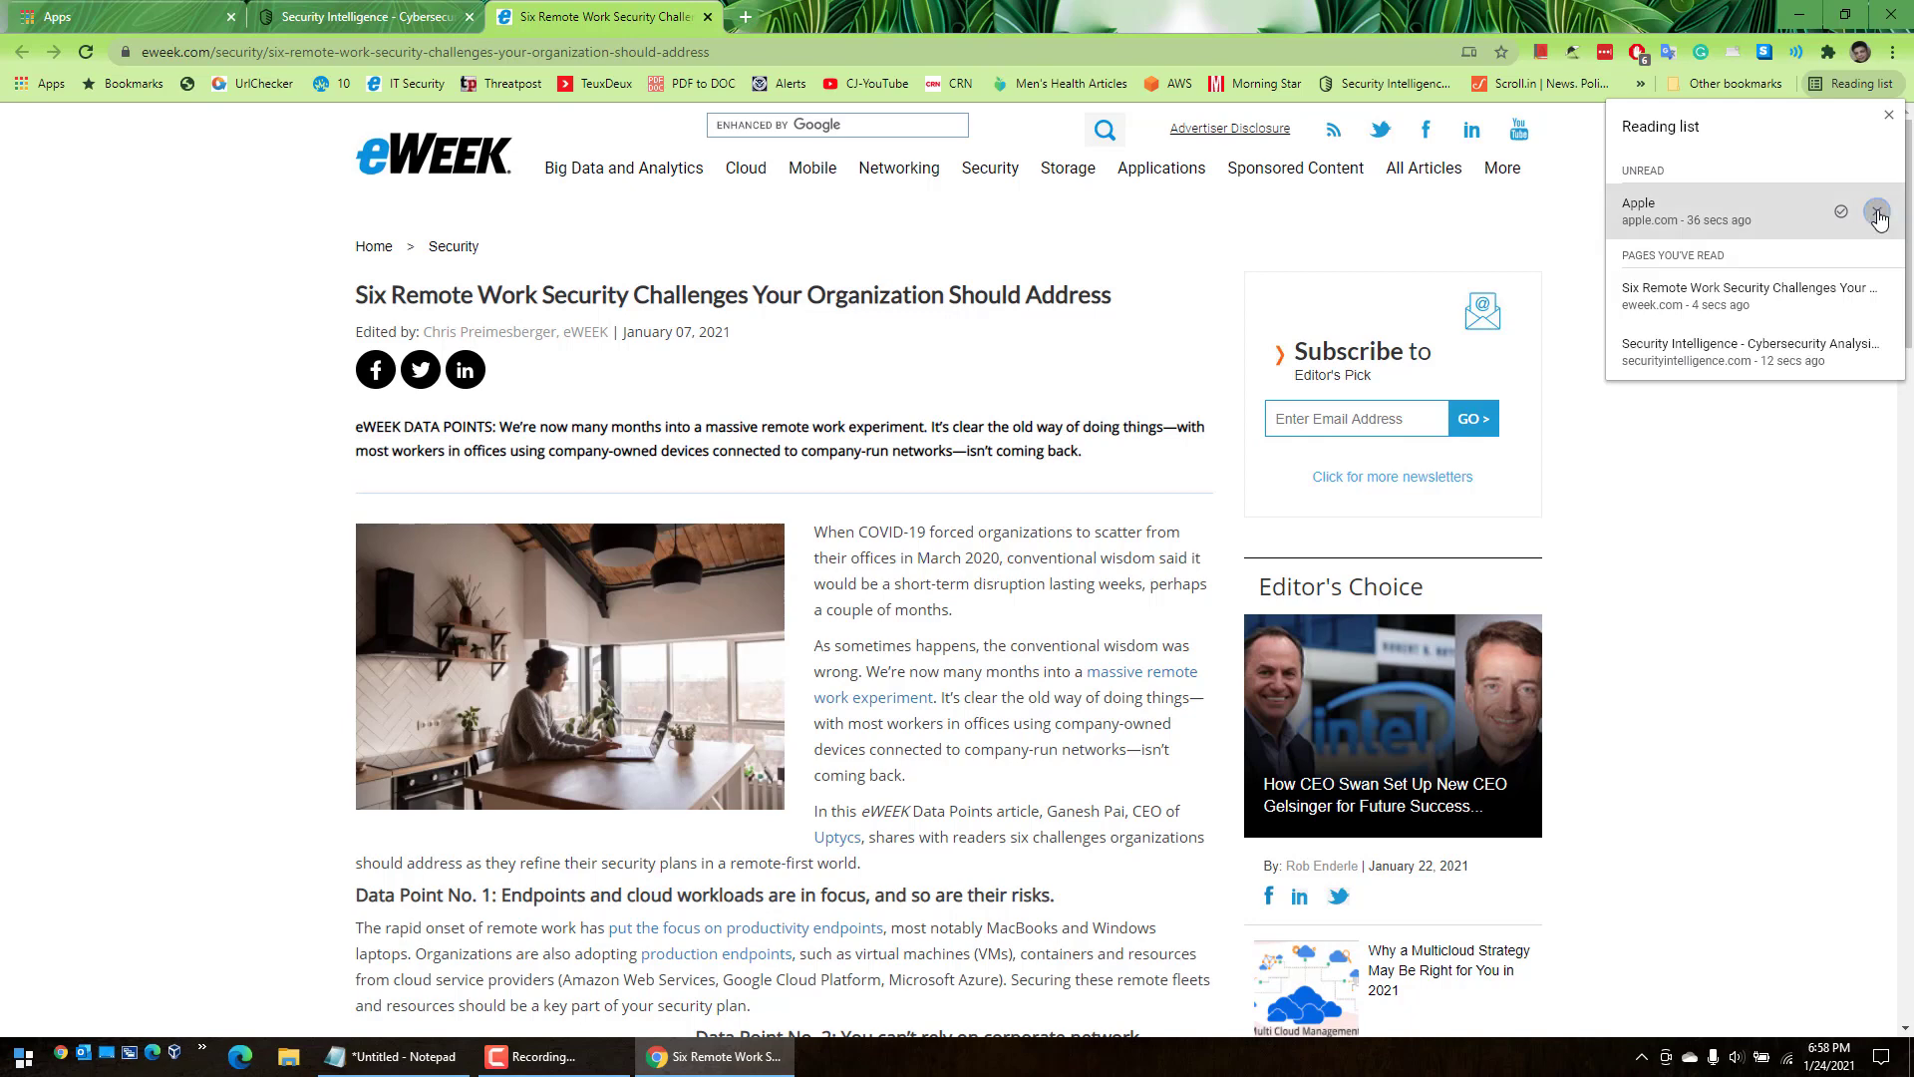
click(1877, 214)
click(1877, 244)
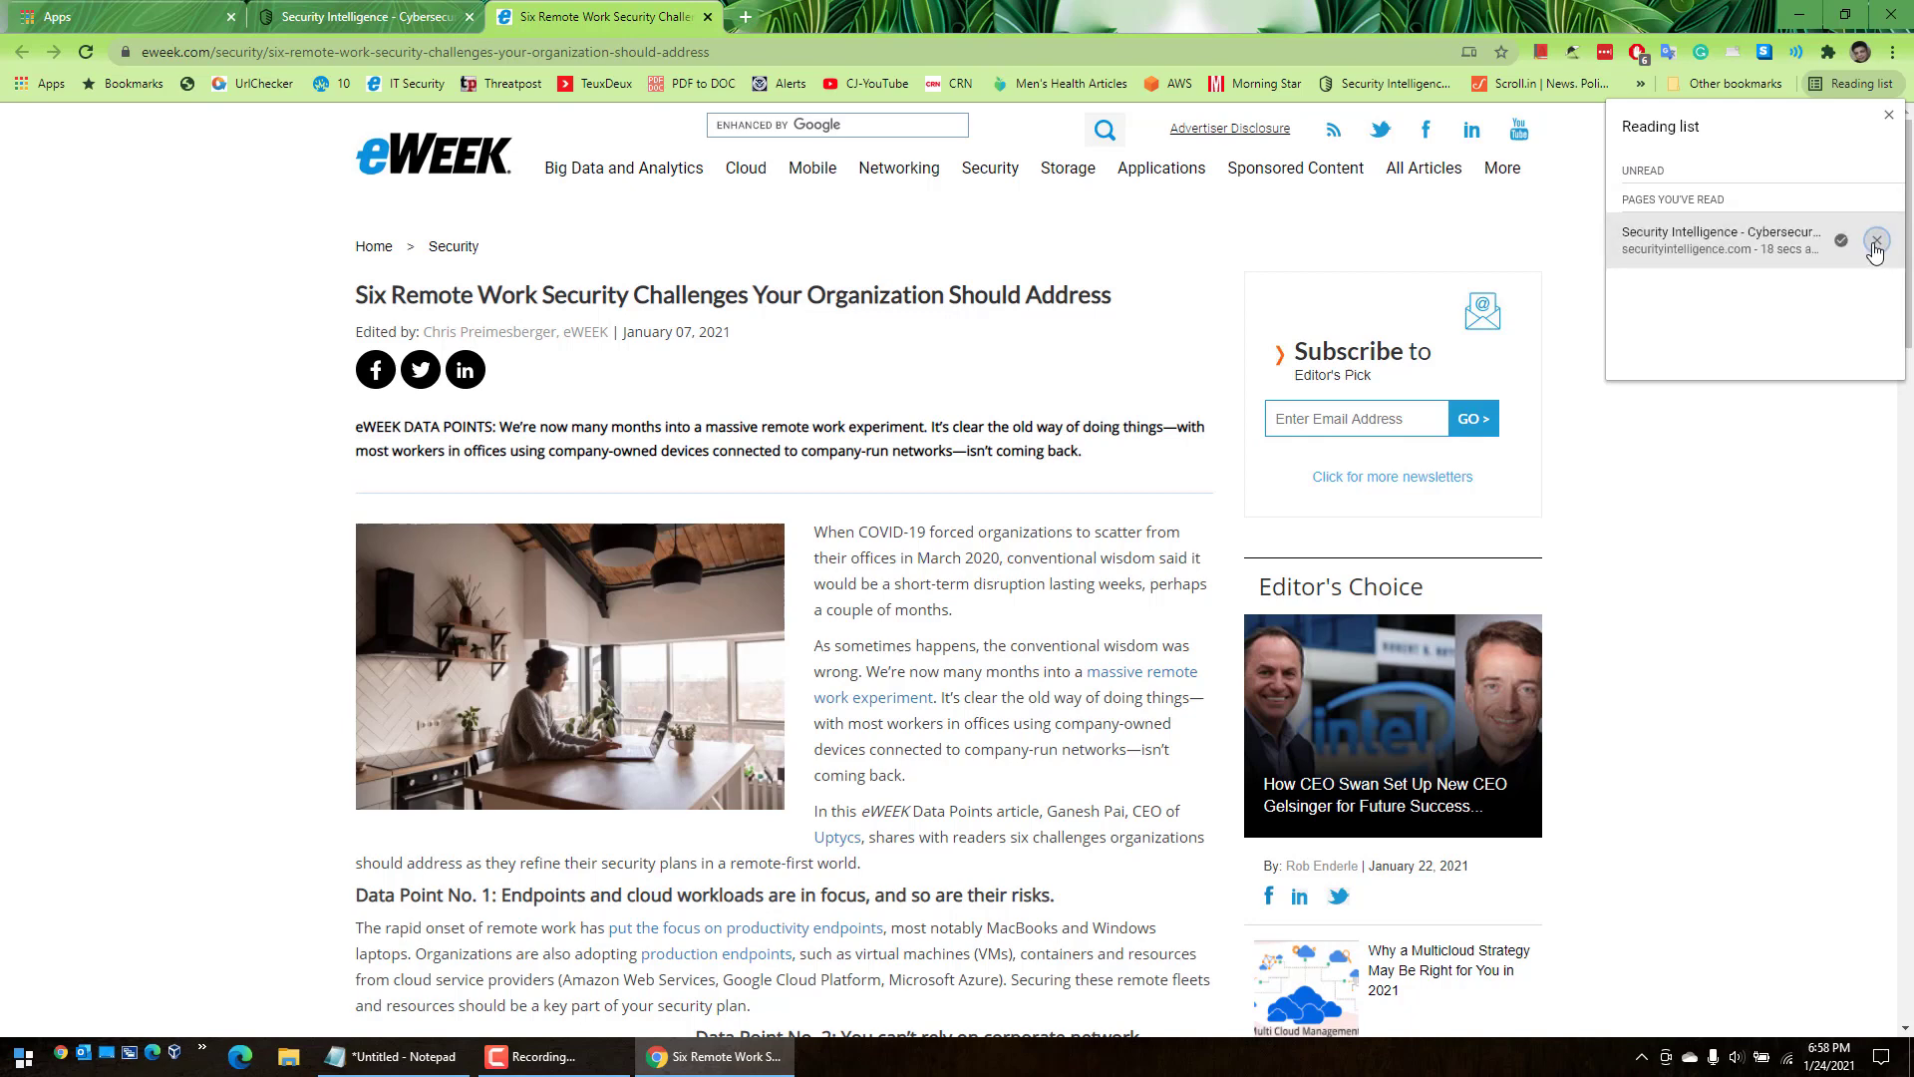
click(1876, 243)
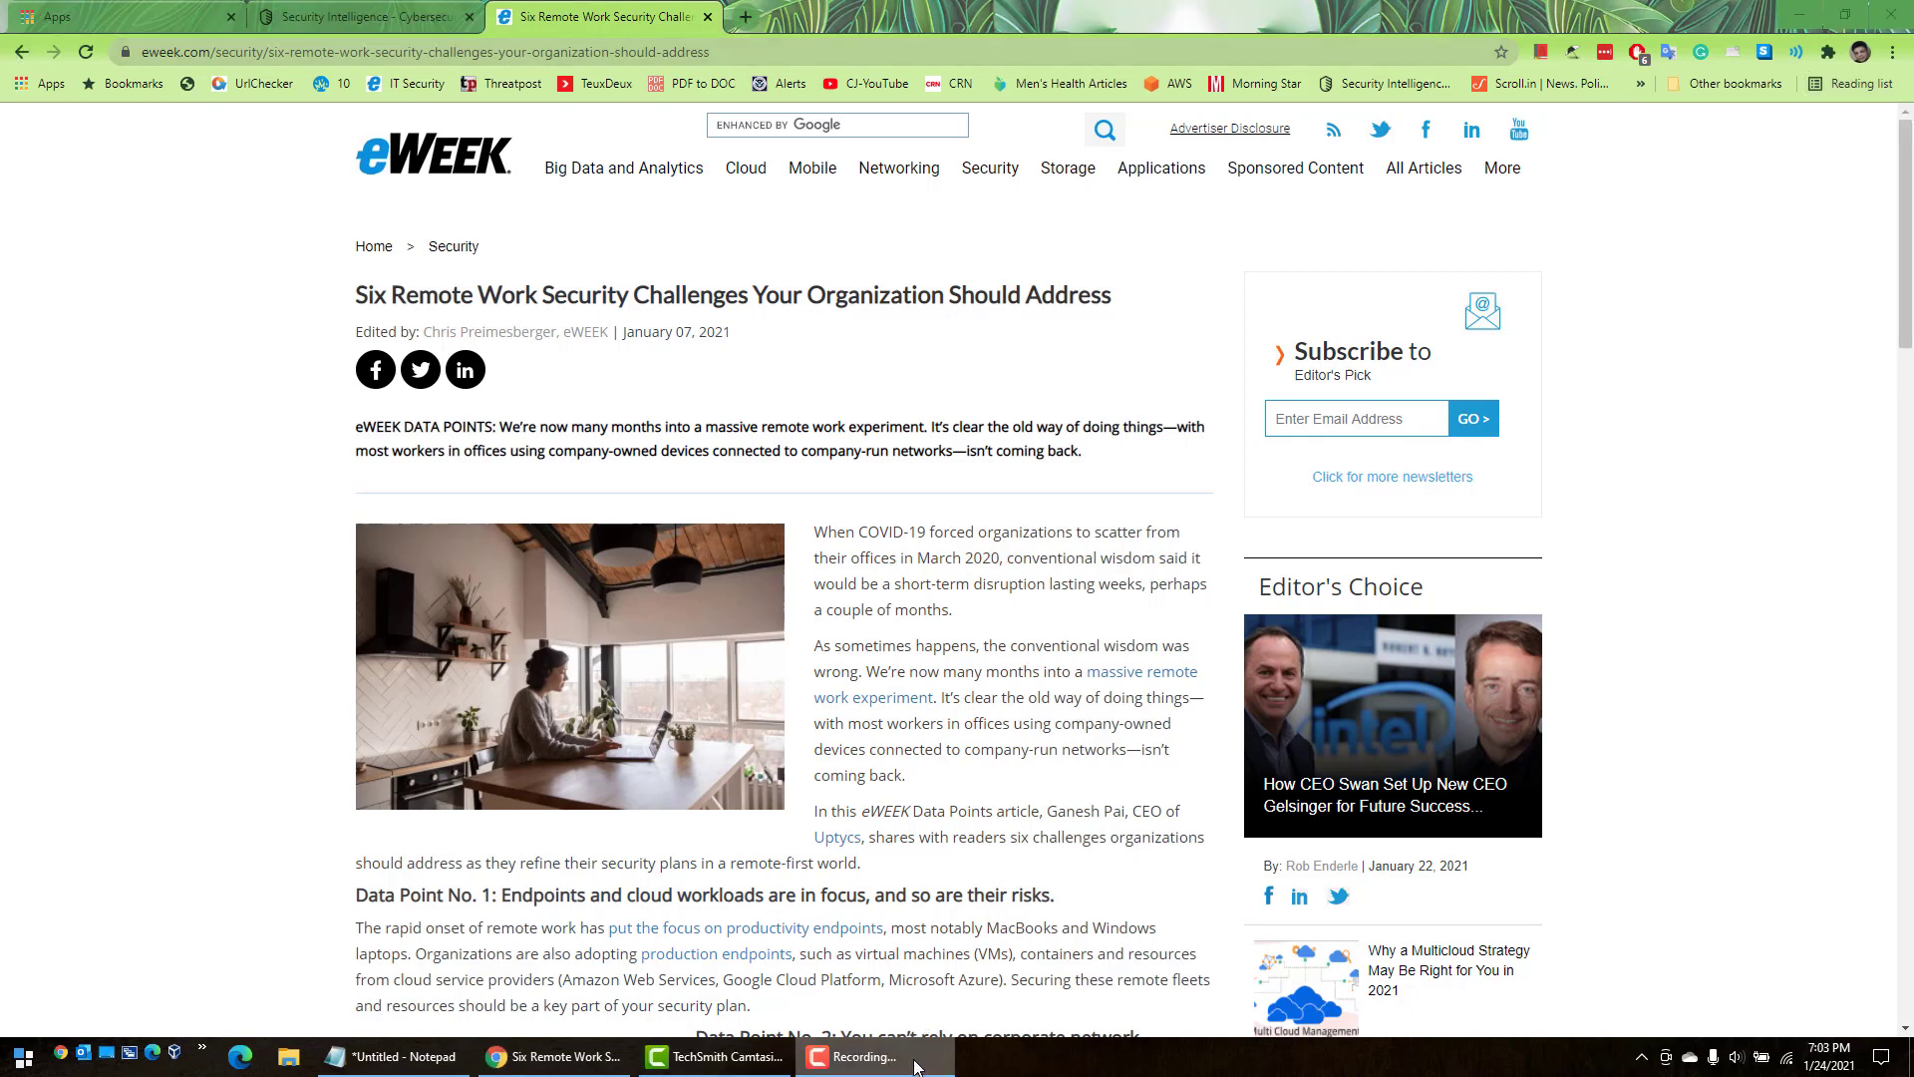
mouse_move(915, 1065)
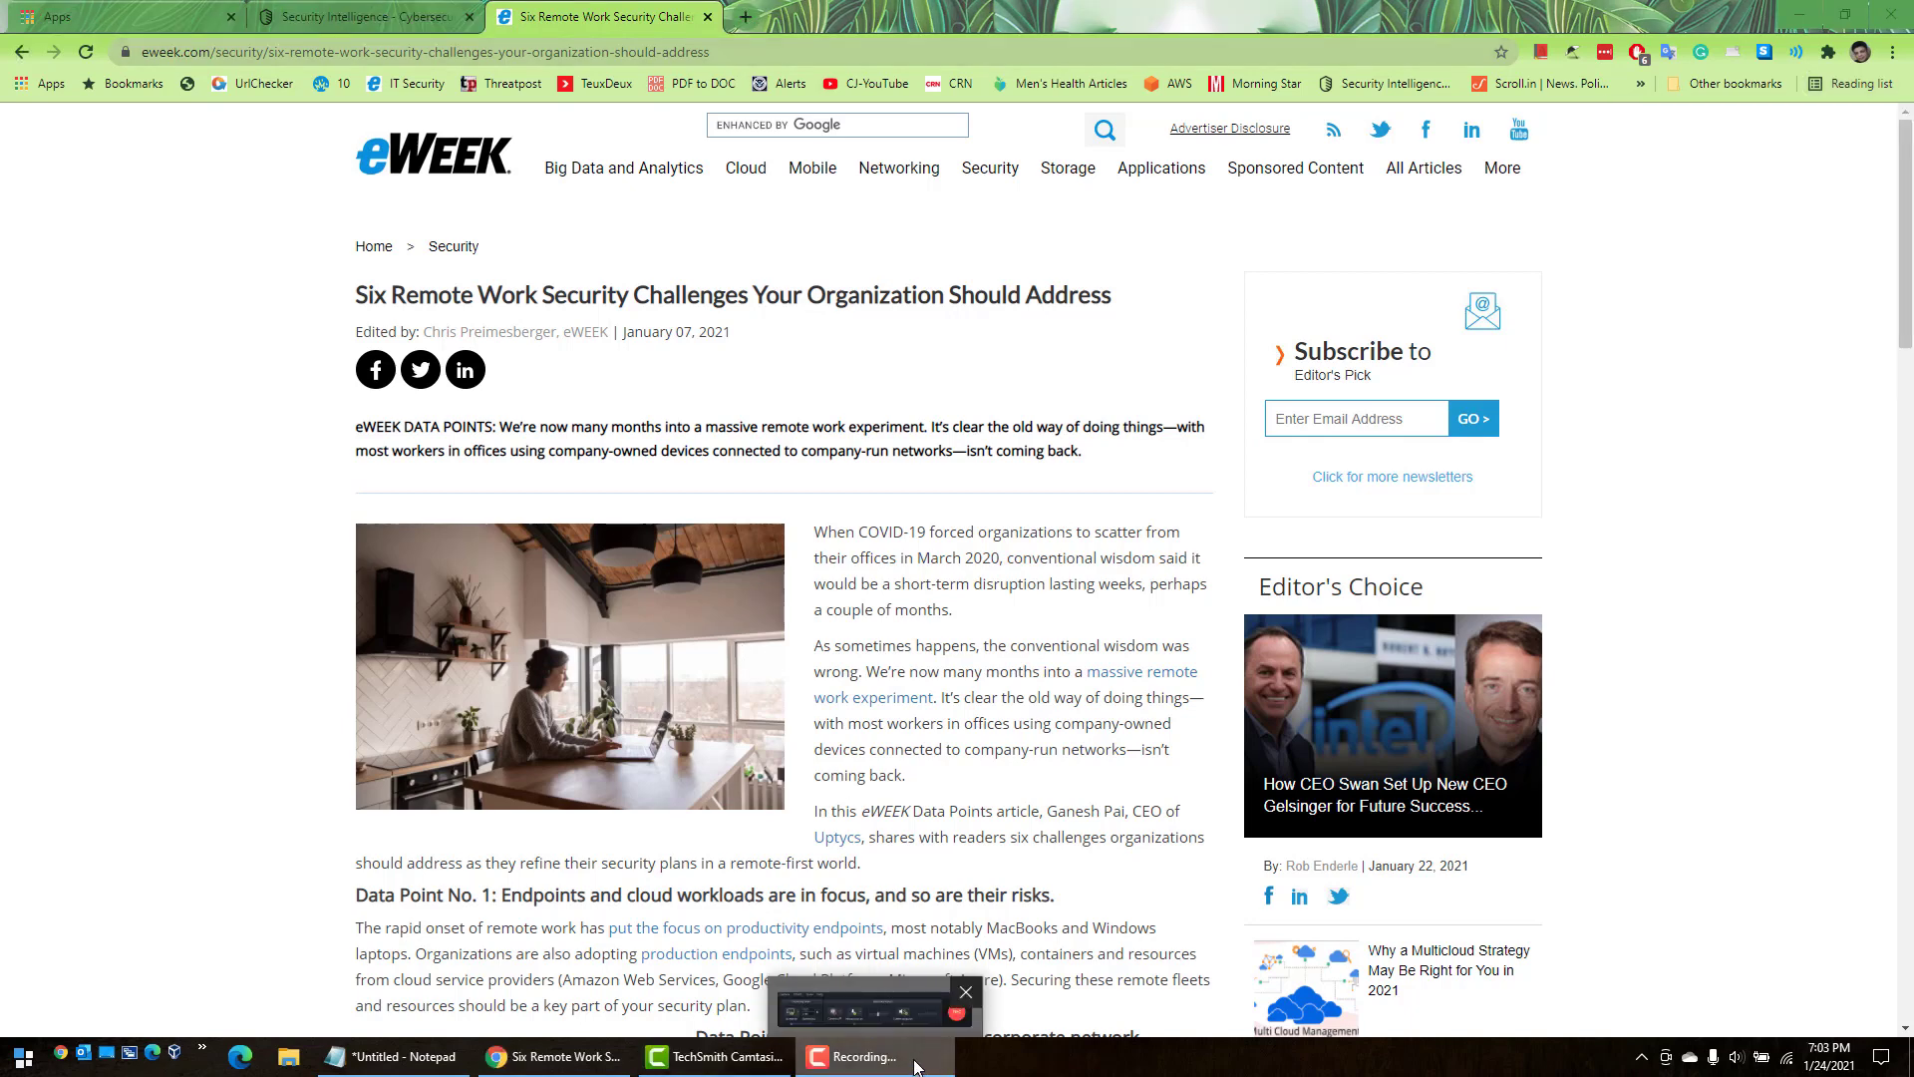